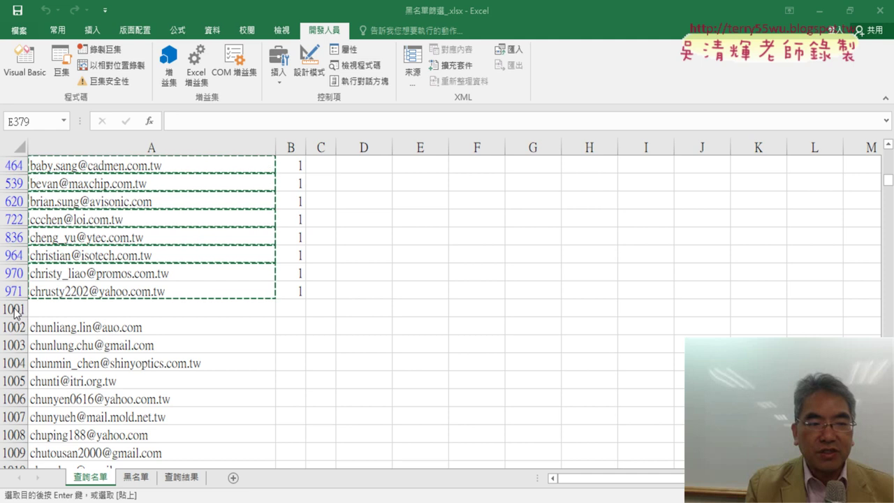
Clear the filter on 查詢名單 and jump to the email list's last row, A1000
left_click(212, 30)
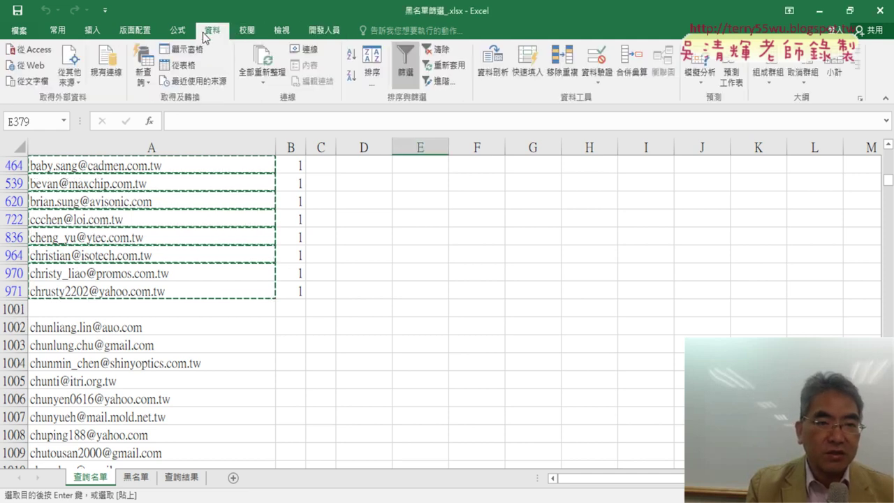
left_click(406, 63)
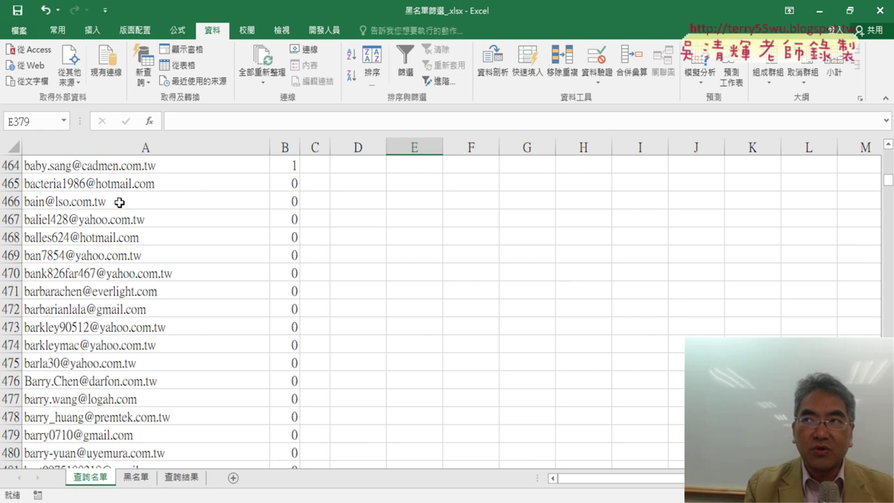
left_click(185, 197)
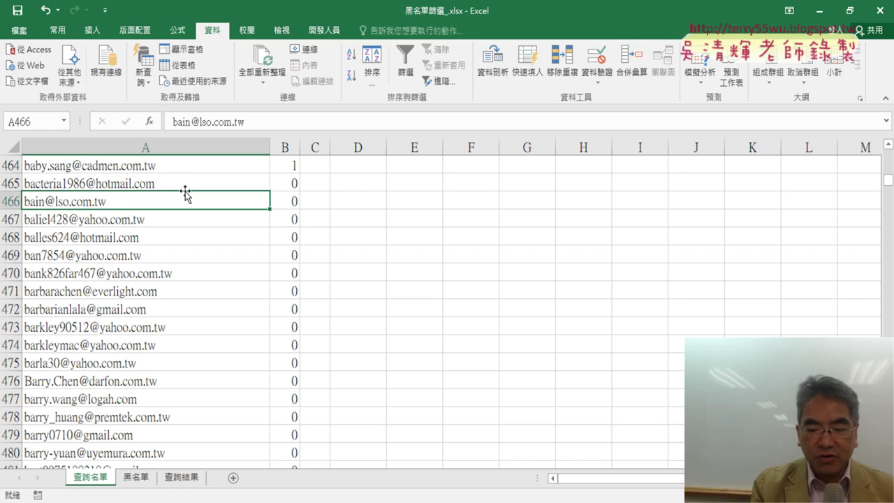
key("ctrl+Home")
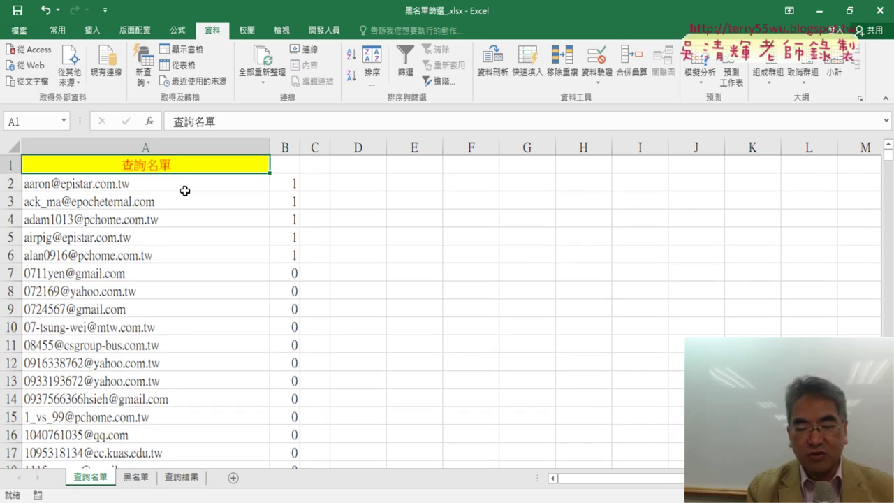
key("ctrl+Down")
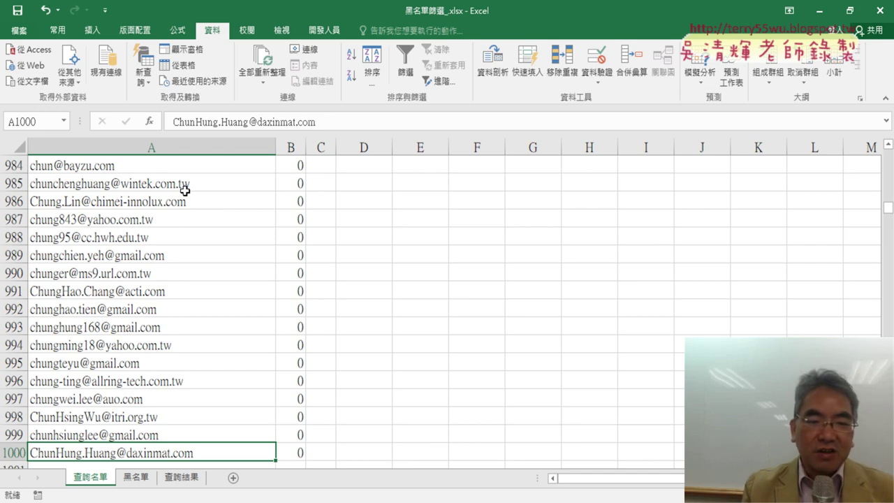
Delete the blank row 1001 on 查詢名單, then switch to the 查詢結果 sheet
scroll(184, 190, "down", 4)
left_click(15, 255)
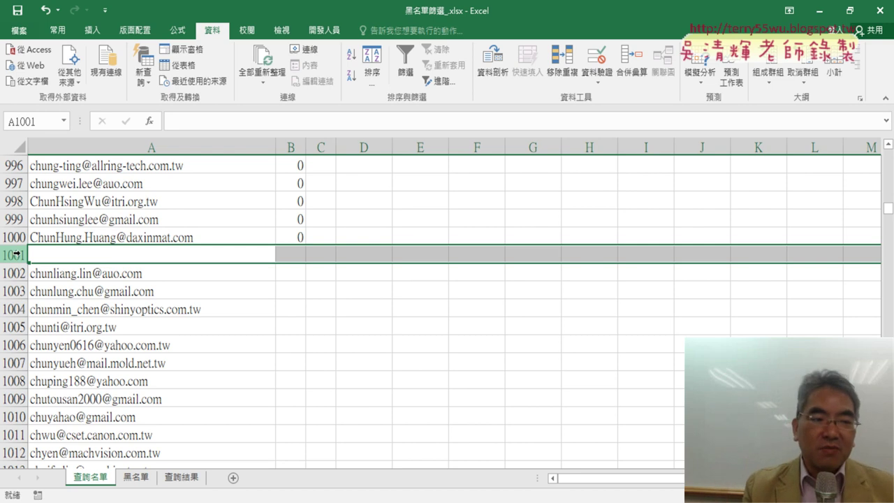
right_click(16, 254)
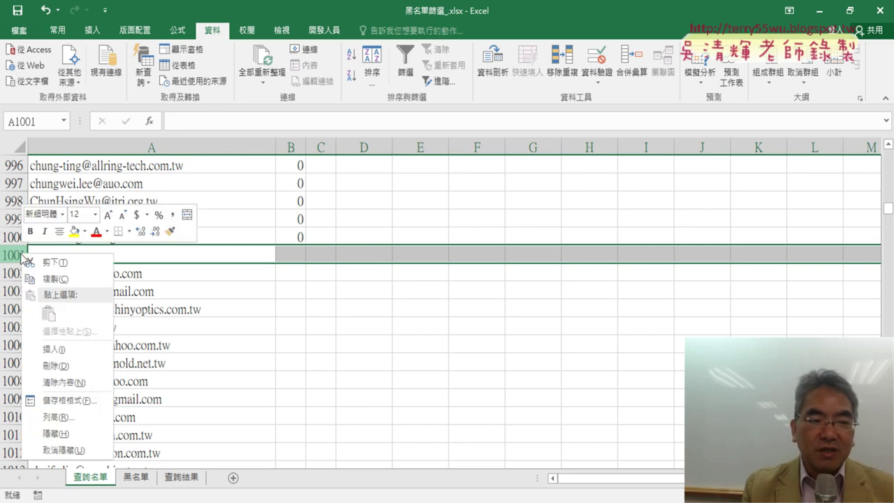
left_click(56, 366)
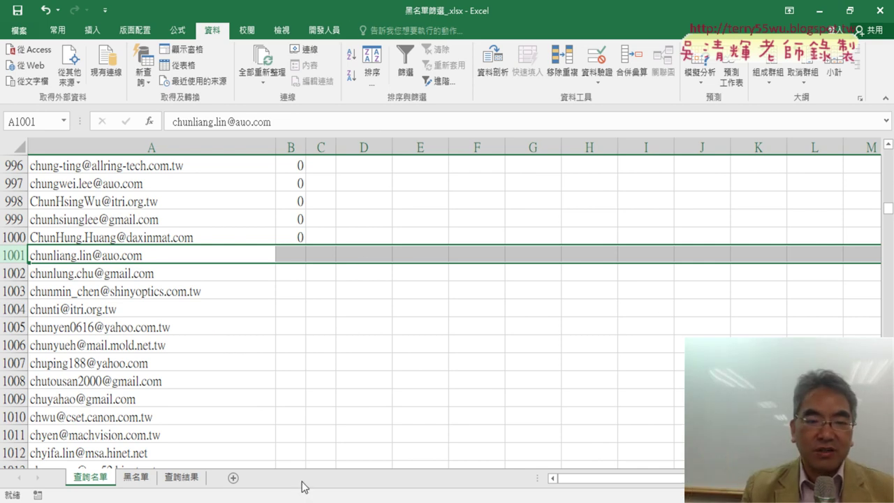
left_click(178, 478)
Run the 黑名單篩選 macro from its button on the 查詢結果 sheet
scroll(352, 294, "up", 7)
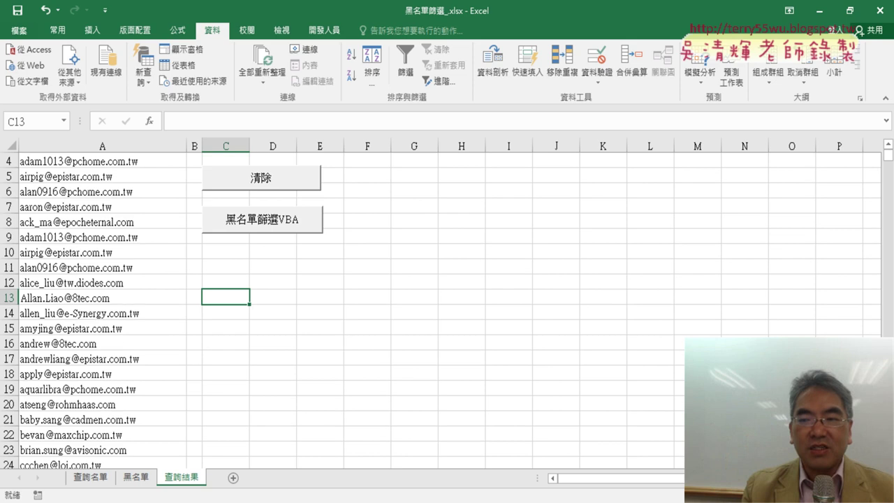
scroll(782, 194, "up", 1)
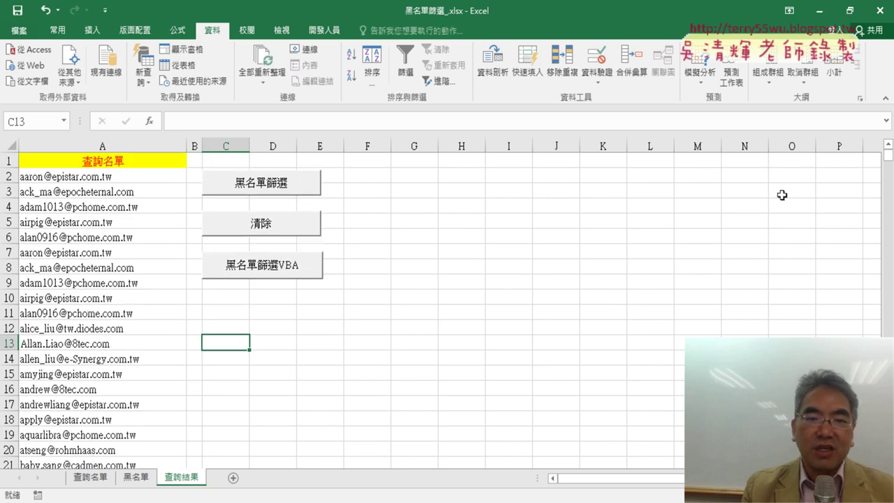
left_click(249, 186)
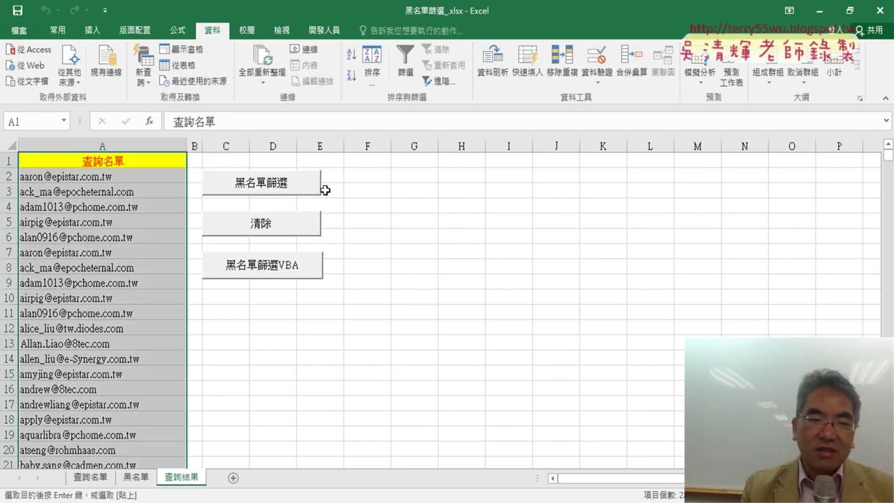
scroll(170, 322, "down", 3)
scroll(168, 370, "down", 1)
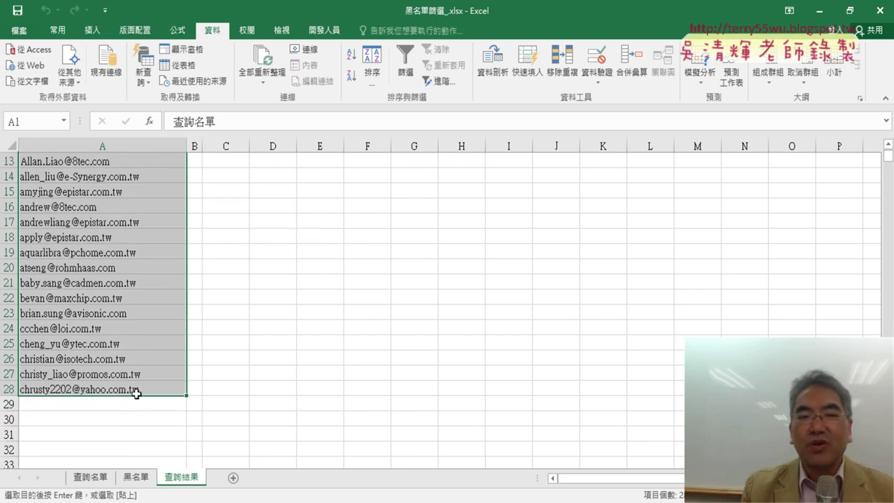
scroll(221, 386, "up", 4)
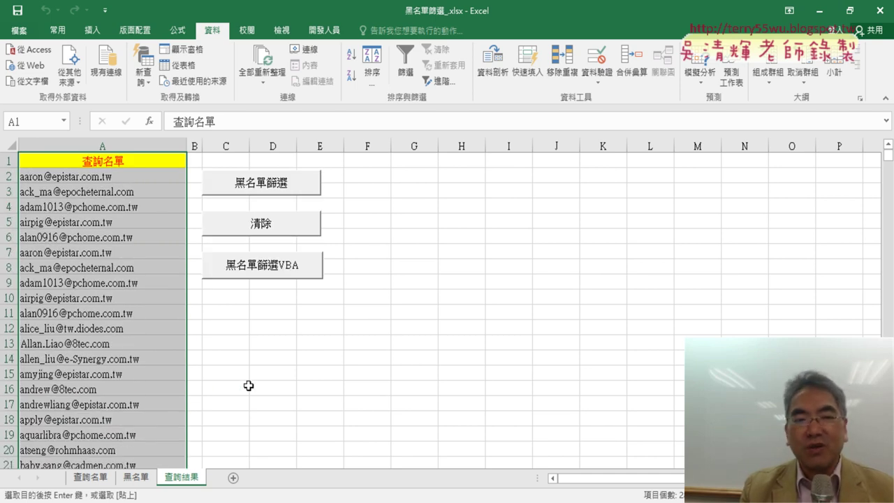
Check which macro the 黑名單篩選VBA button runs via Assign Macro, then deselect the button
right_click(292, 264)
left_click(330, 374)
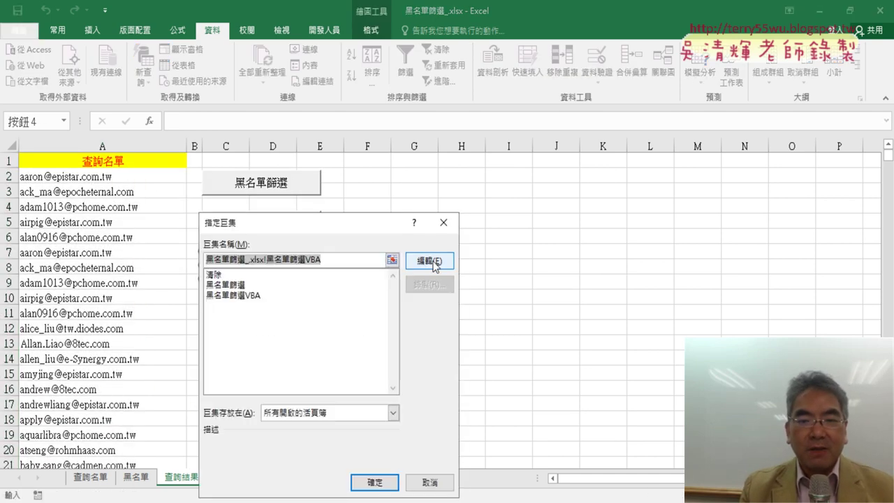
left_click(426, 259)
left_click(421, 232)
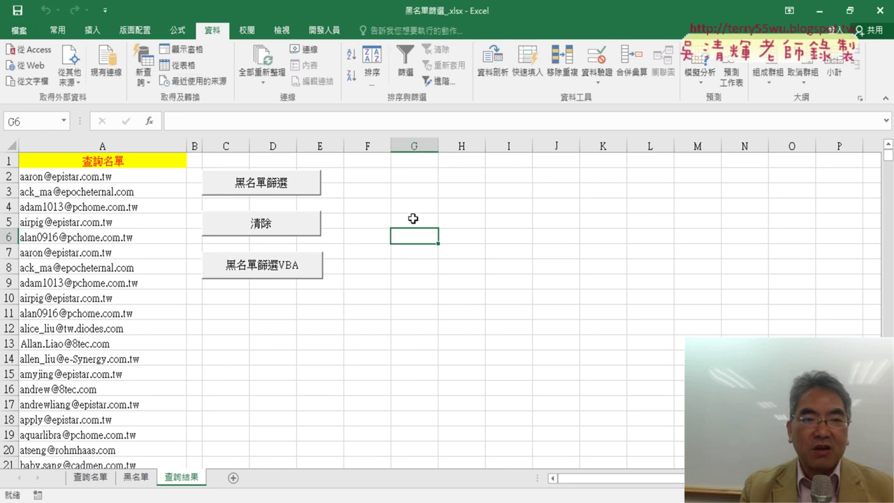
Open the Visual Basic editor and highlight the hard-coded 1000 in the AutoFill and AutoFilter ranges
left_click(324, 30)
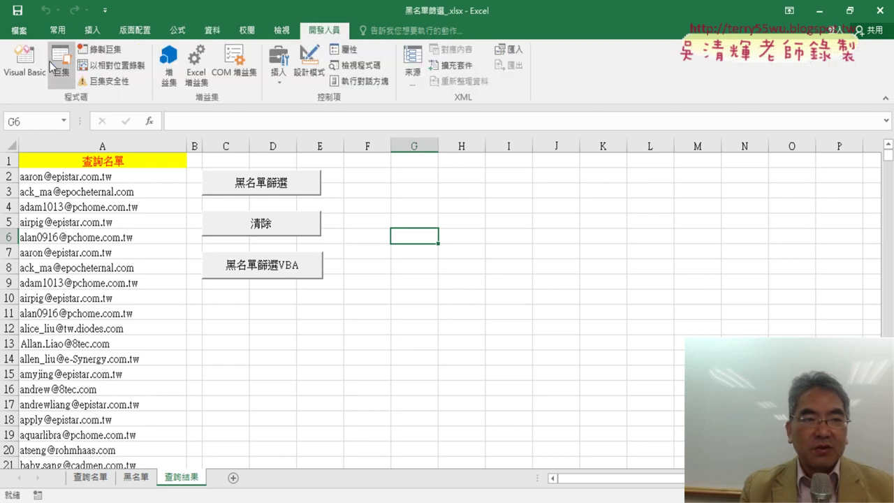
left_click(24, 62)
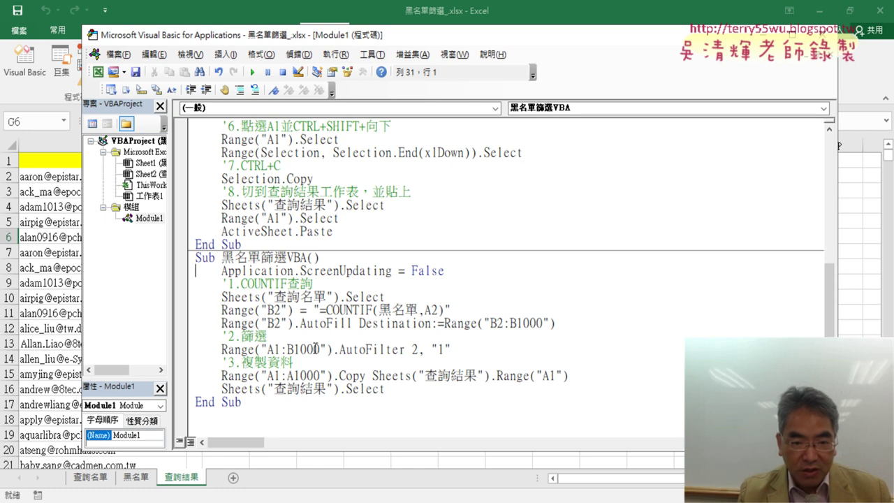
left_click_drag(516, 323, 545, 323)
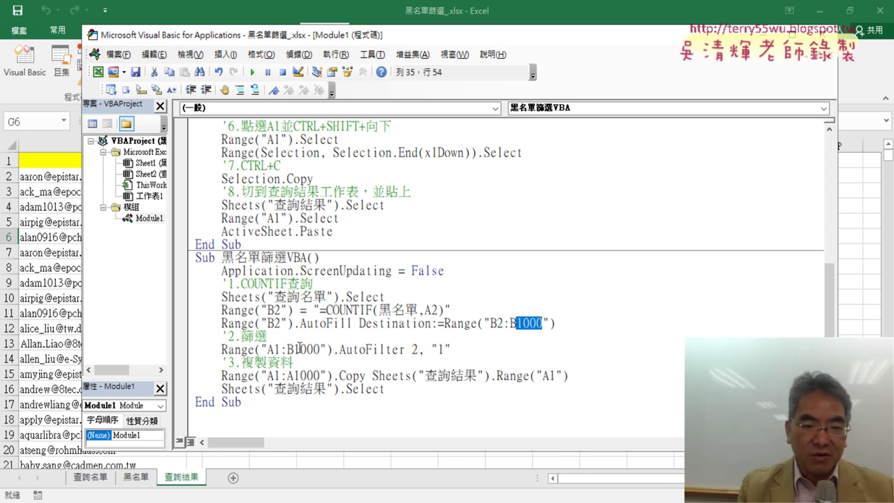
left_click_drag(294, 349, 312, 349)
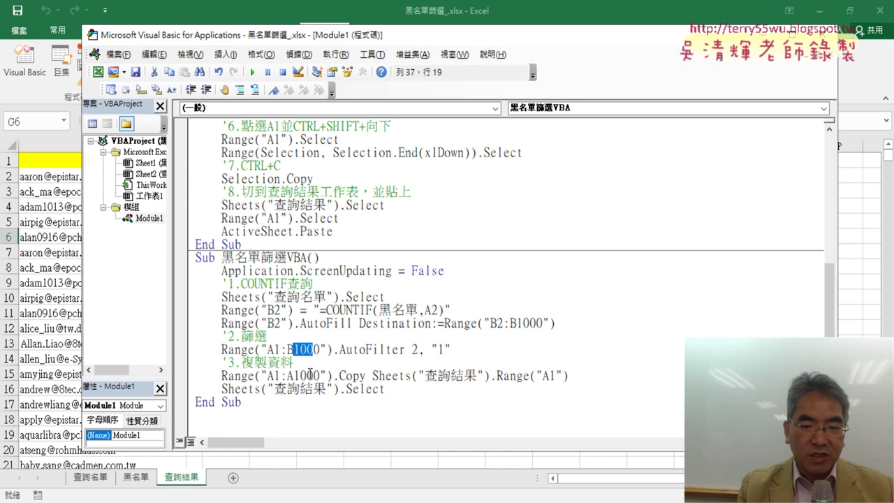
left_click(309, 375)
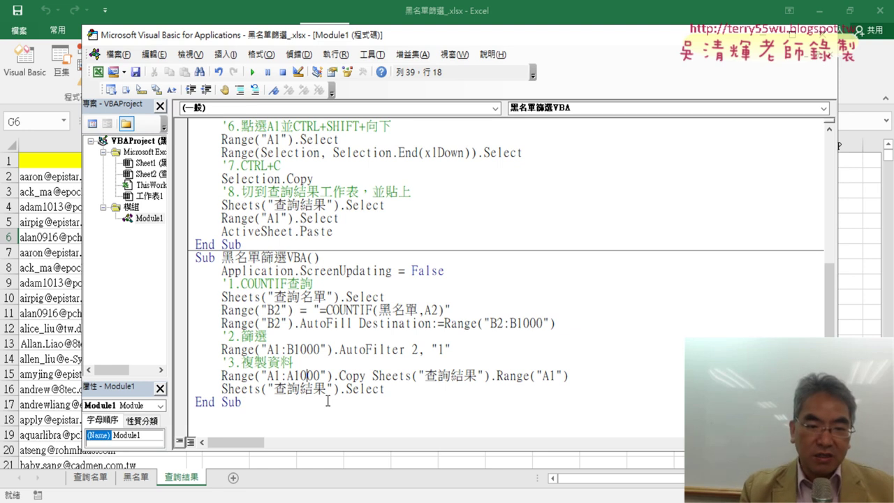
Re-mark the 1000 in the AutoFill, AutoFilter and Copy ranges, then run the macro
left_click_drag(555, 324, 221, 324)
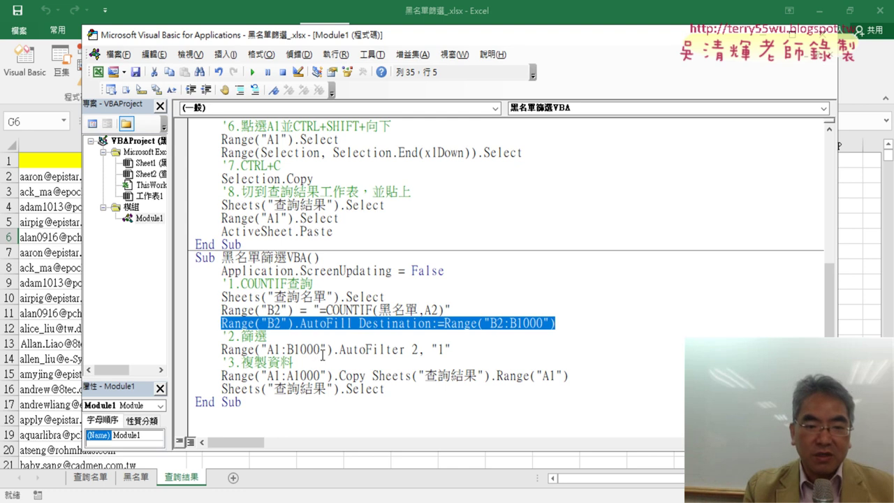
left_click_drag(319, 350, 292, 350)
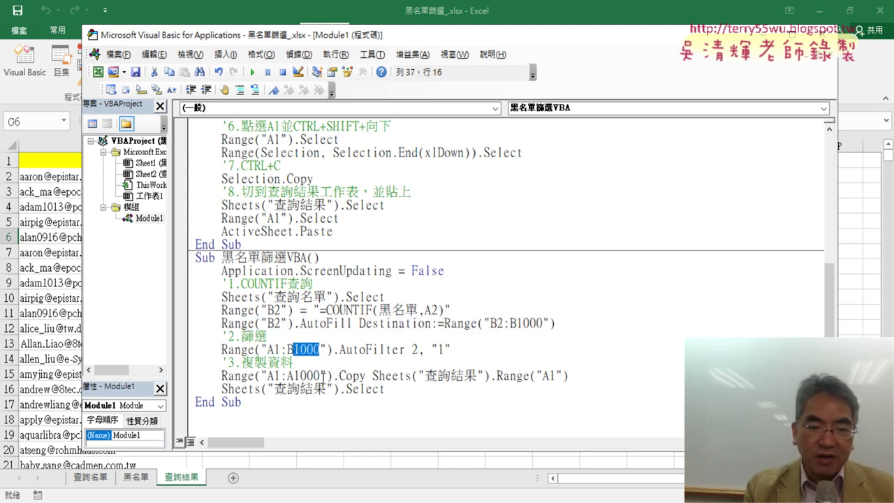
left_click_drag(320, 376, 293, 377)
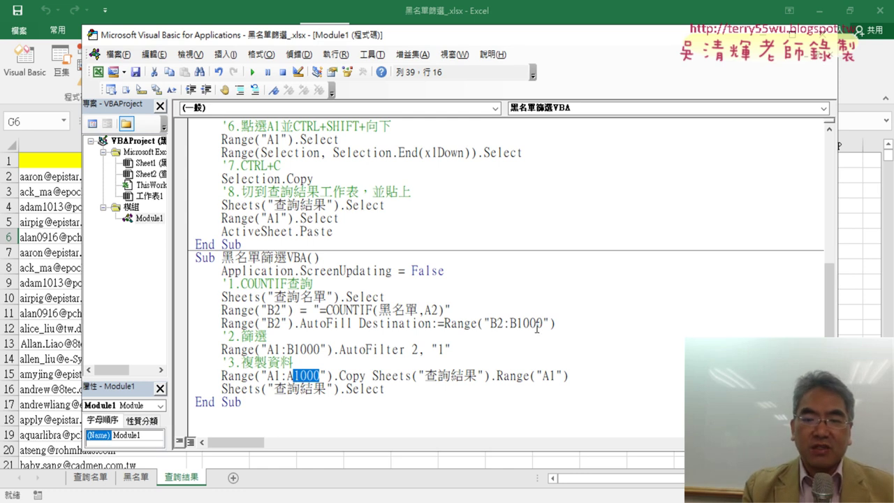
left_click_drag(543, 324, 517, 324)
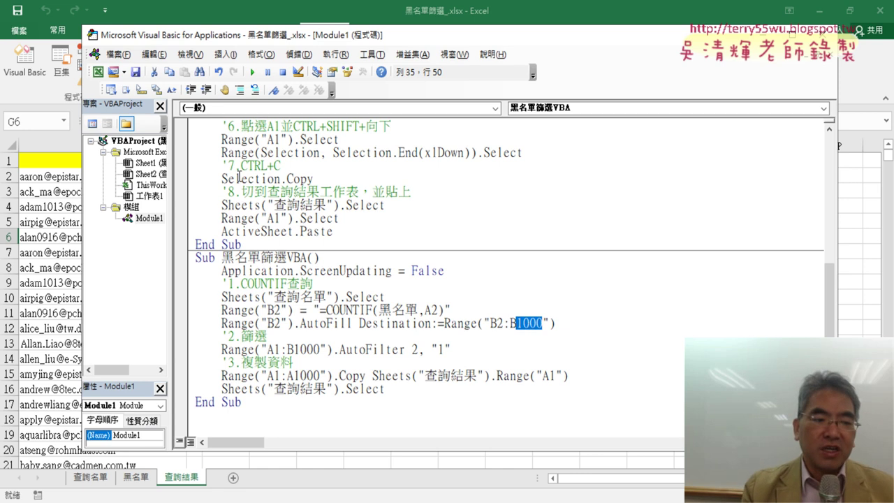
left_click(91, 477)
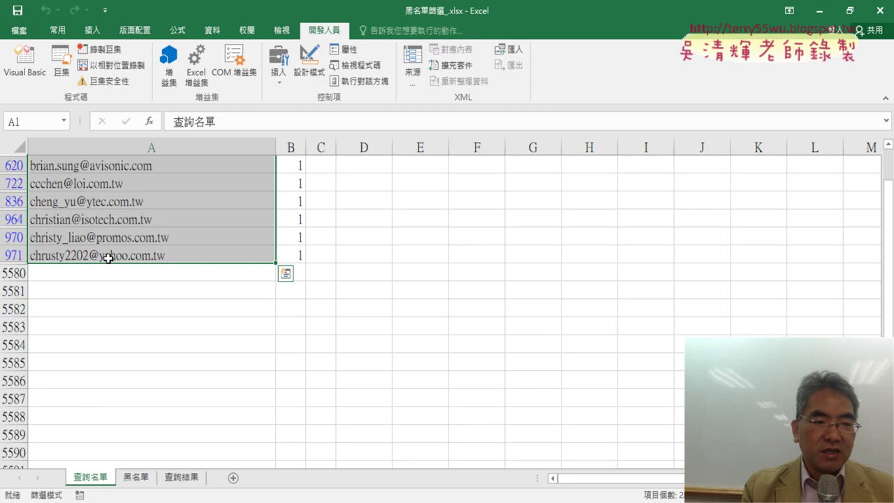
Clear the filter on 查詢名單 so all rows show, revealing the list ends at row 5579
scroll(160, 258, "up", 1)
scroll(185, 255, "up", 1)
scroll(312, 176, "up", 2)
scroll(287, 205, "up", 1)
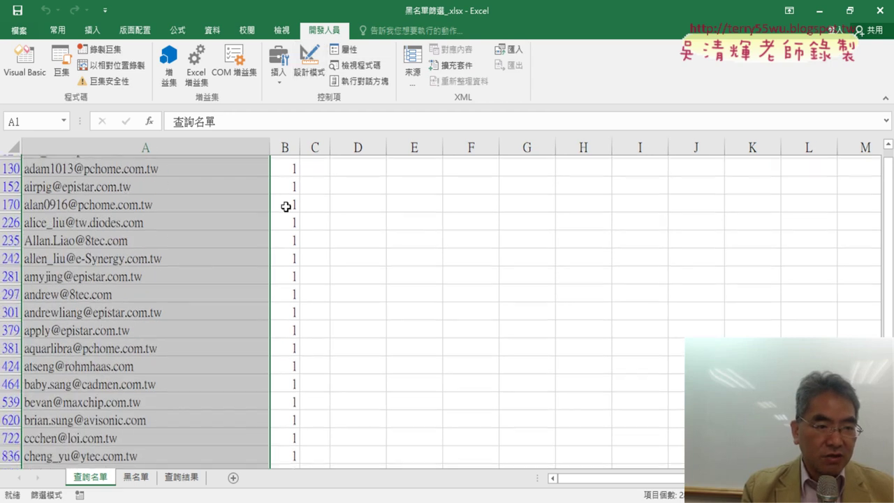
scroll(191, 210, "up", 3)
left_click(212, 30)
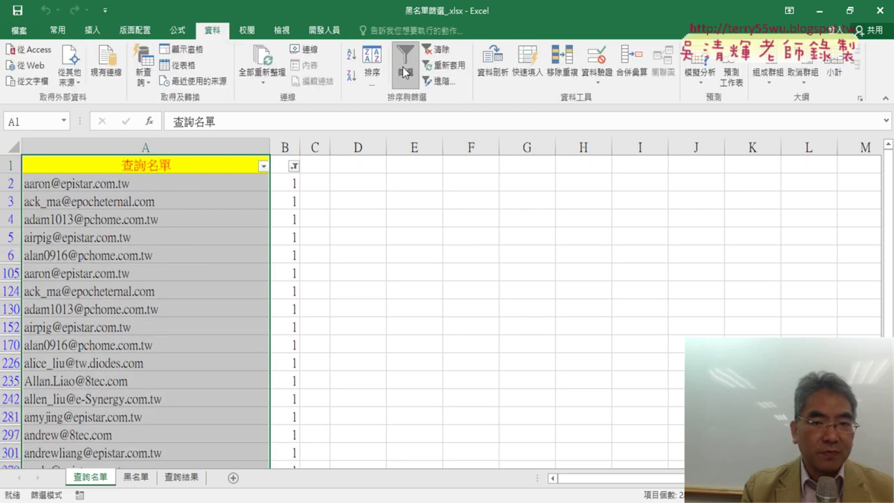
left_click(436, 49)
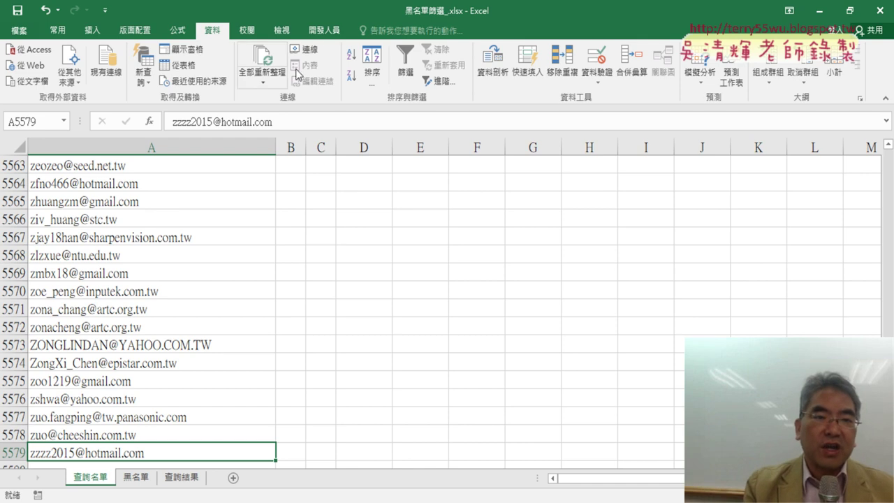
left_click(324, 30)
Try 5579 as the AutoFill end row, then undo it back to B2:B1000
left_click(31, 76)
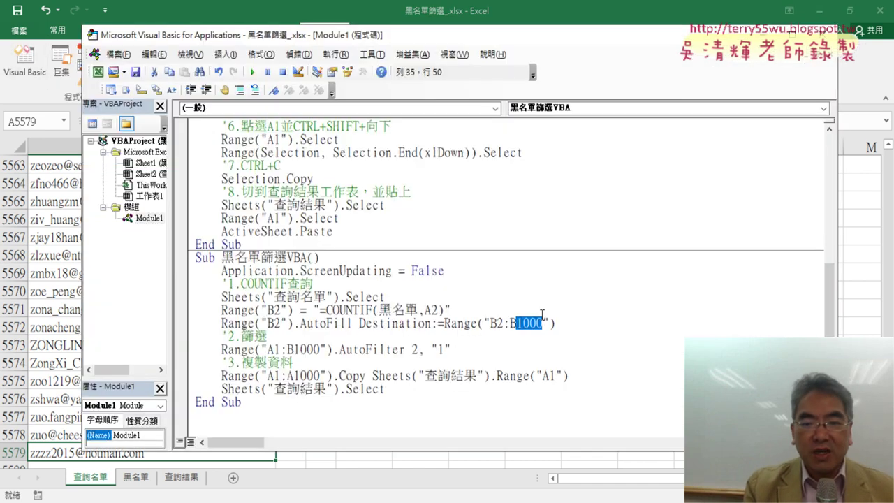
type("55")
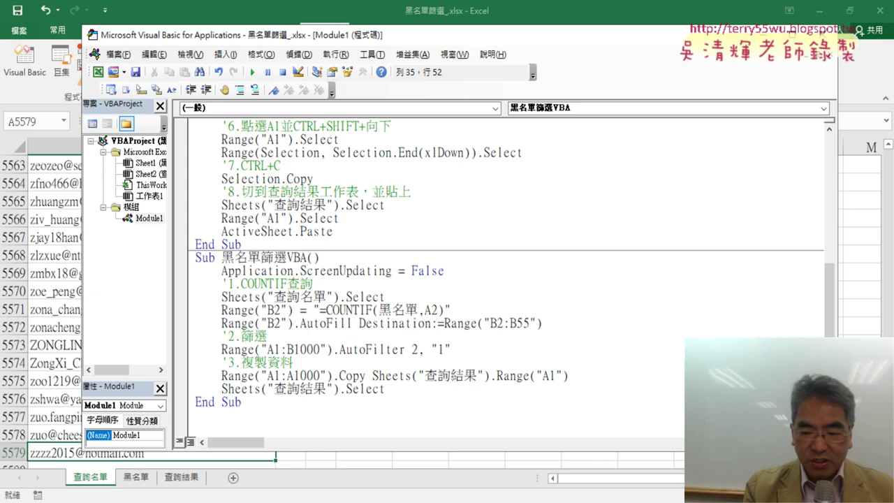
type("79")
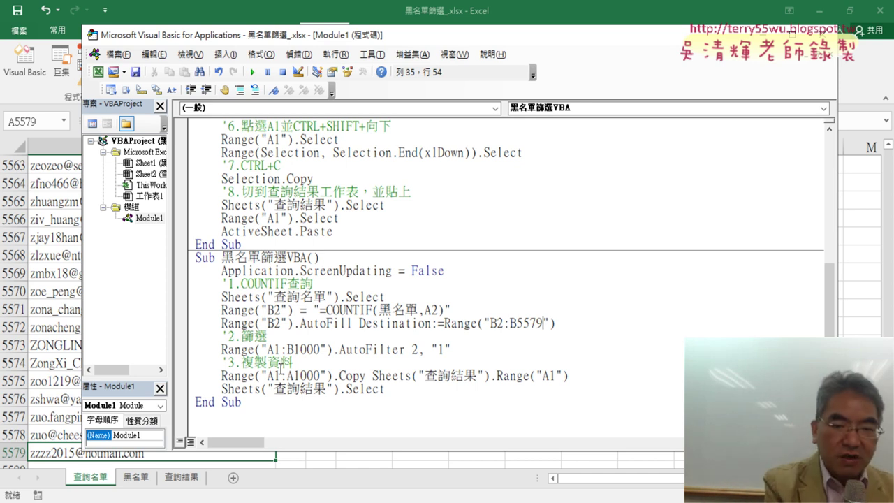
key("ctrl+z")
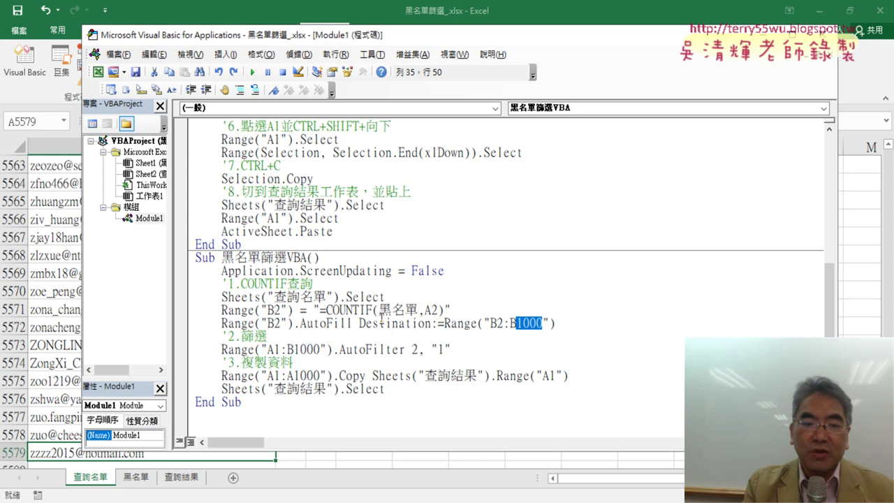
Start a new r= line below Application.ScreenUpdating = False and go back to the worksheet
left_click(457, 271)
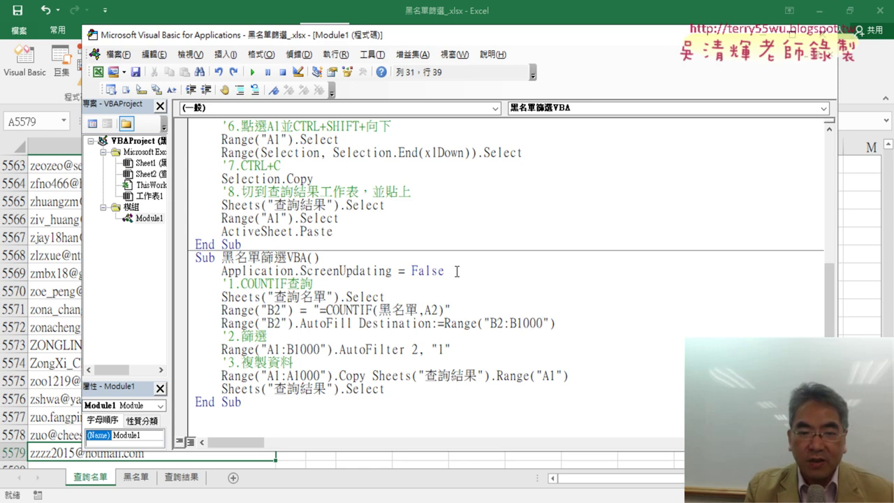
key("Return")
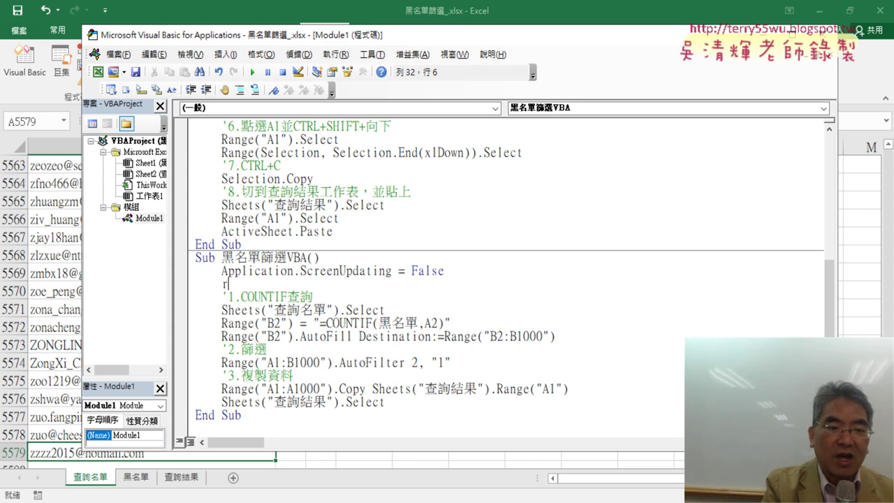
type("r=")
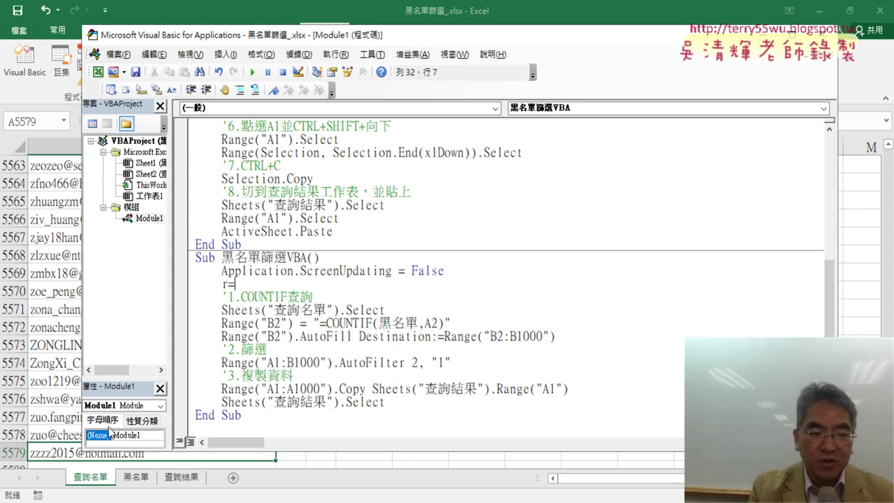
left_click(63, 451)
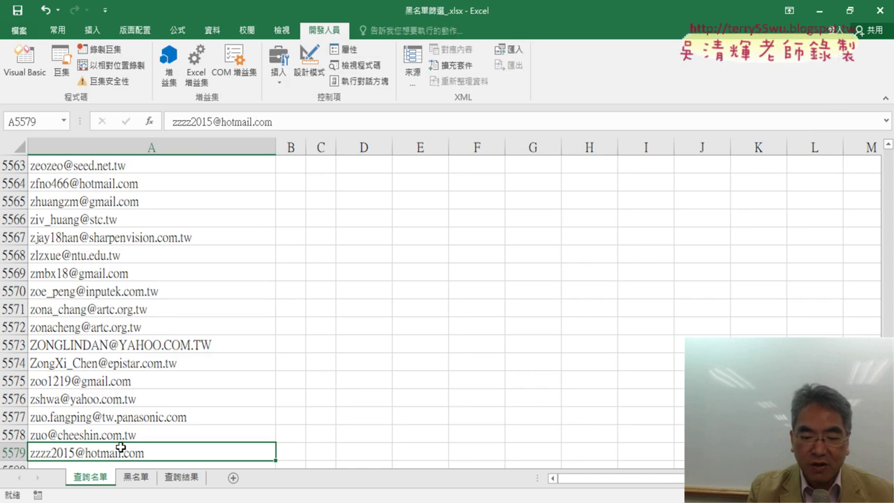
Jump from A1 to the last row A5579 of 查詢名單, then reopen the VBA editor
key("ctrl+Home")
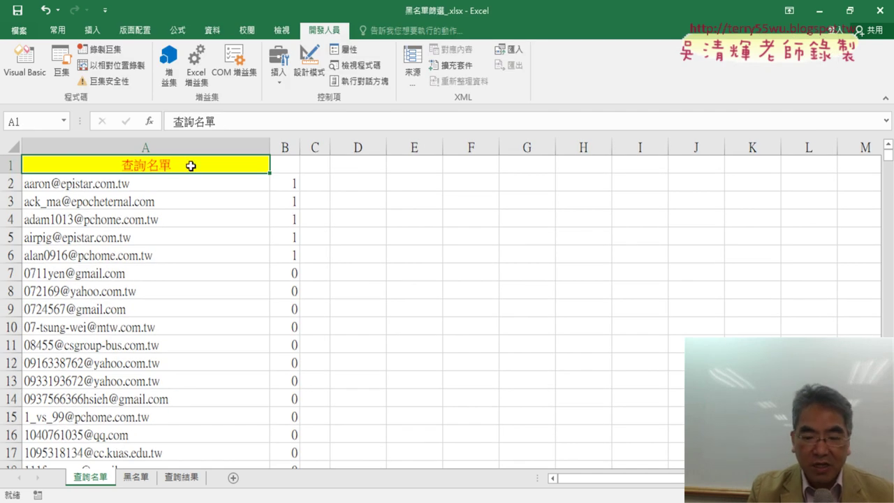
key("ctrl+Down")
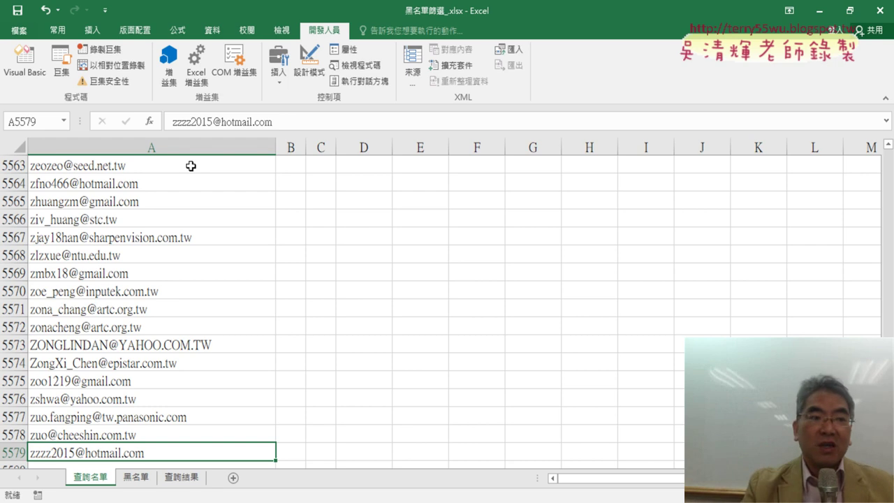
left_click(25, 61)
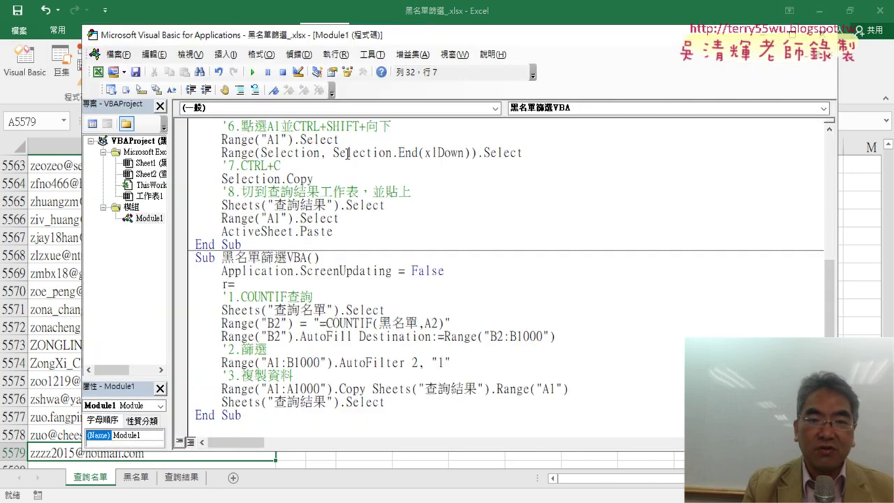
Complete the line as r = Range("A1").End(xlDown).Row using the autocomplete suggestions
left_click_drag(384, 40, 460, 37)
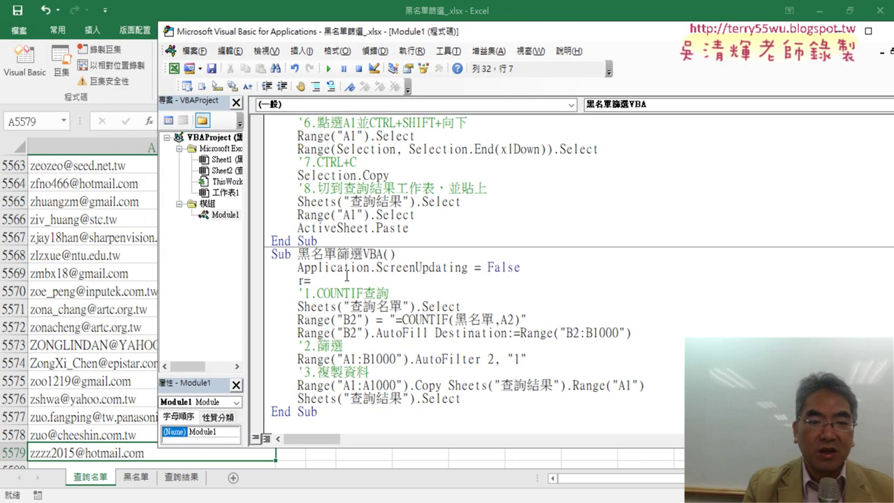
type("r")
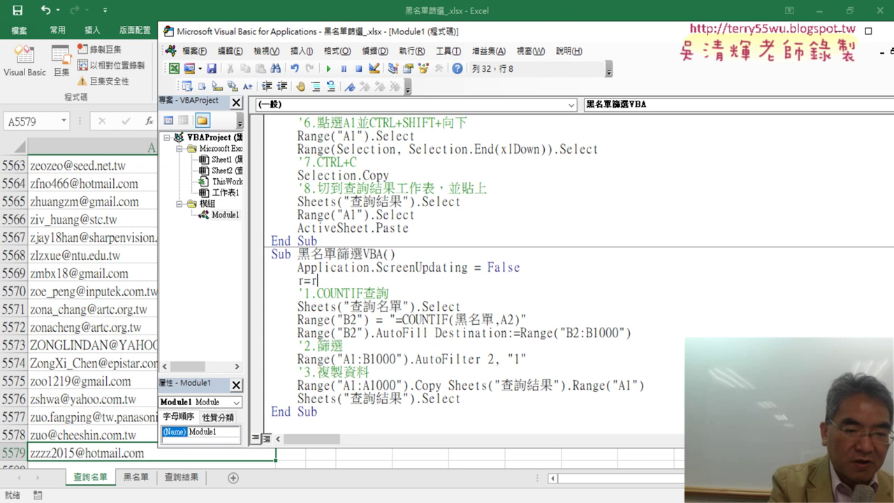
type("ange")
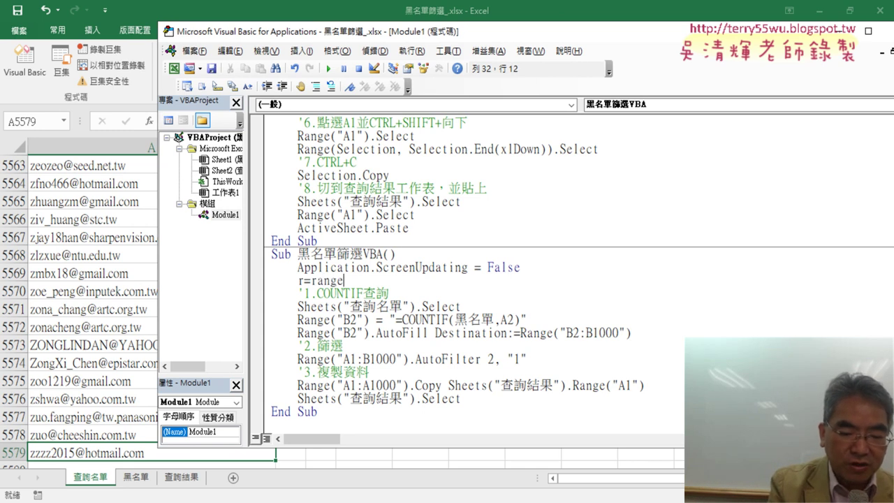
type("(\"A")
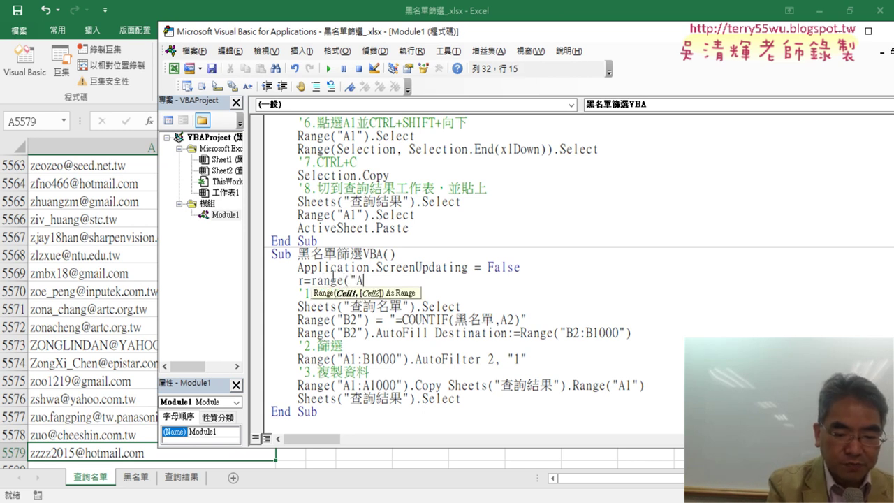
type("1\"")
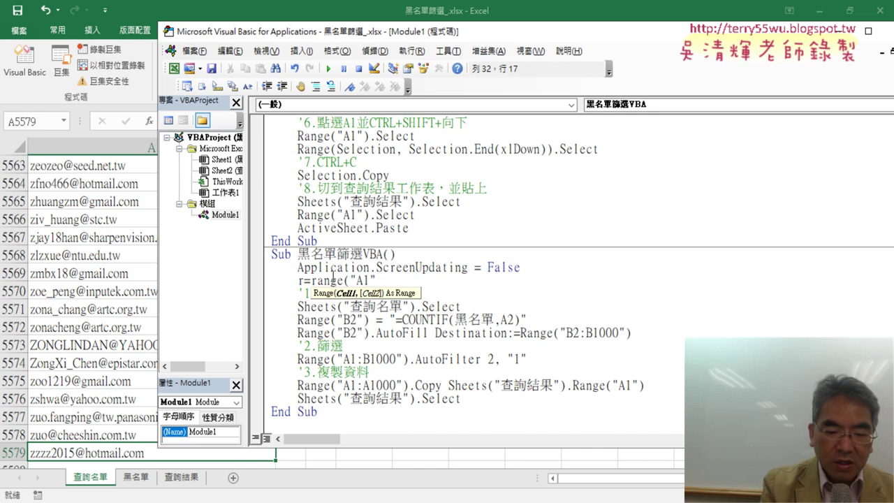
type(")")
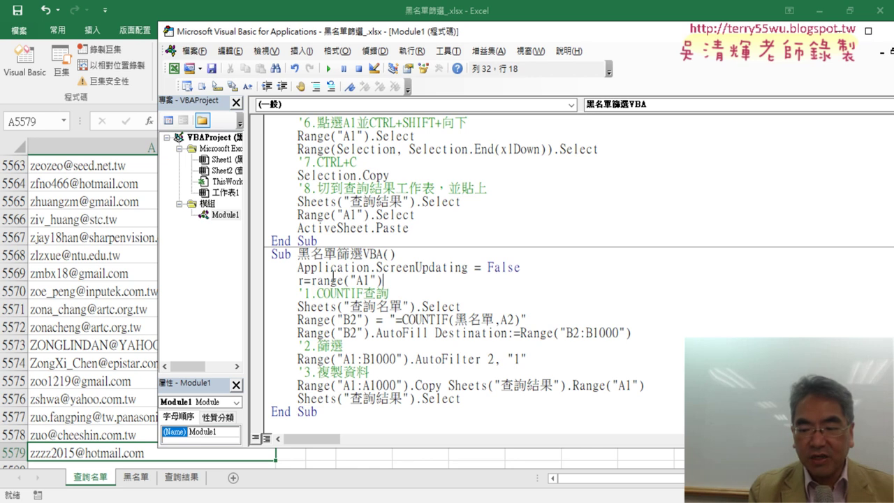
type(".")
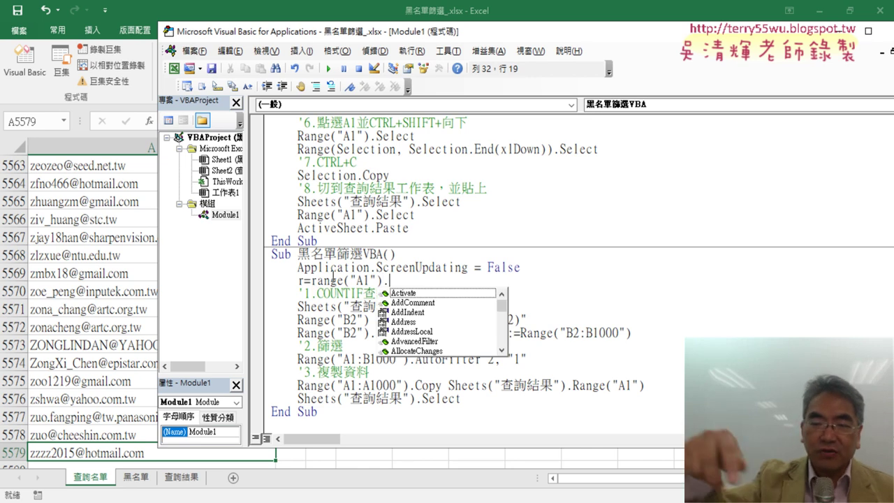
type("E")
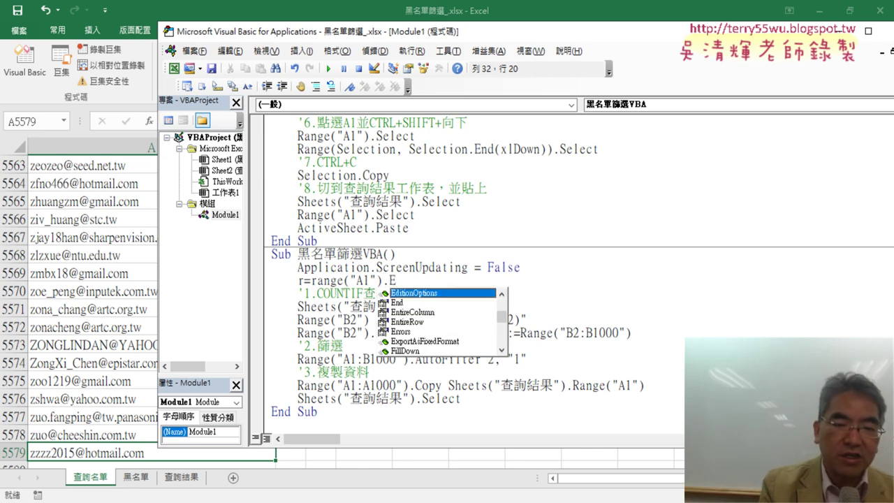
key("Down")
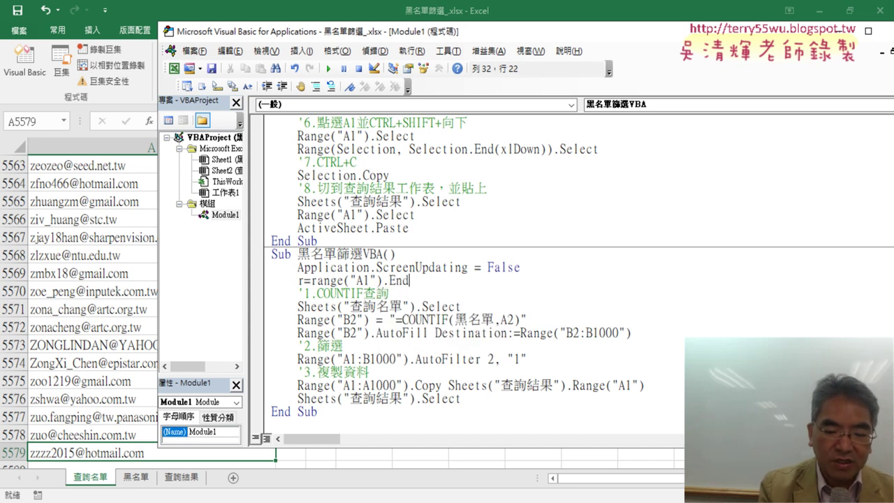
type("(")
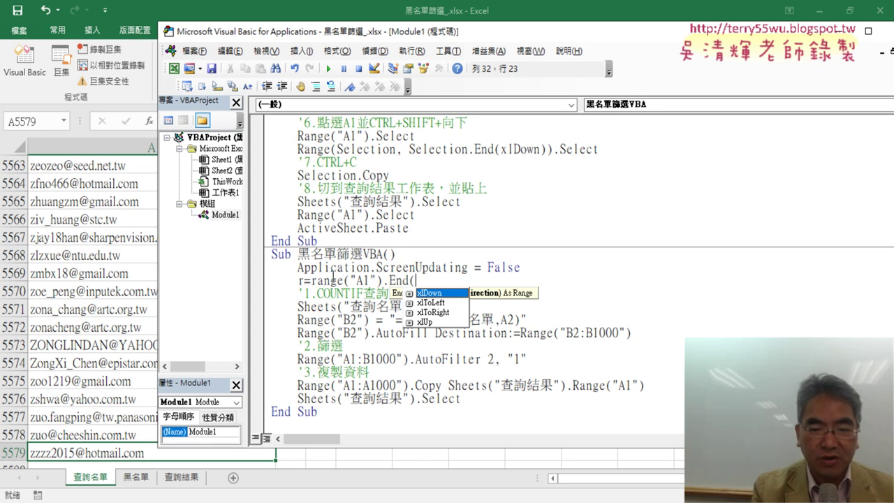
key("BackSpace")
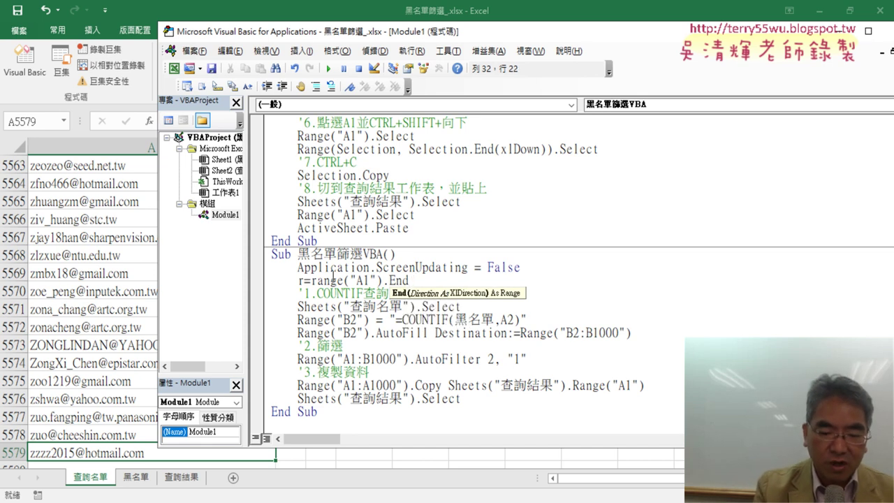
type("(")
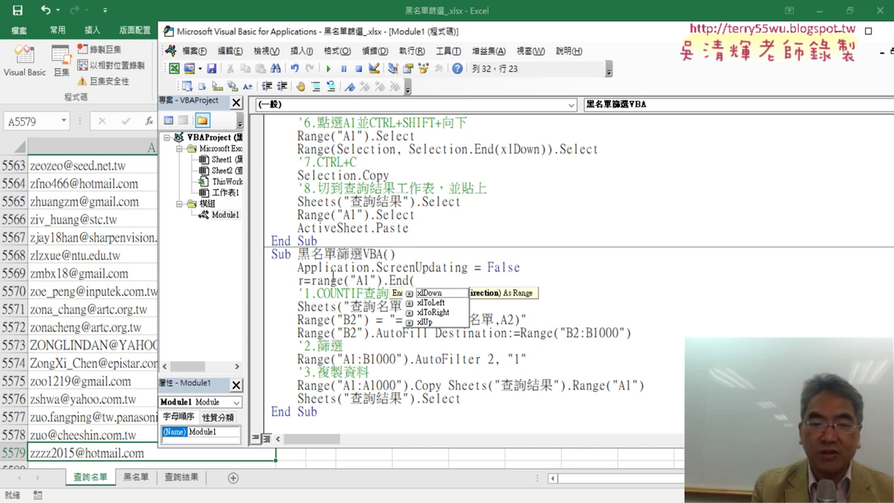
key("Down")
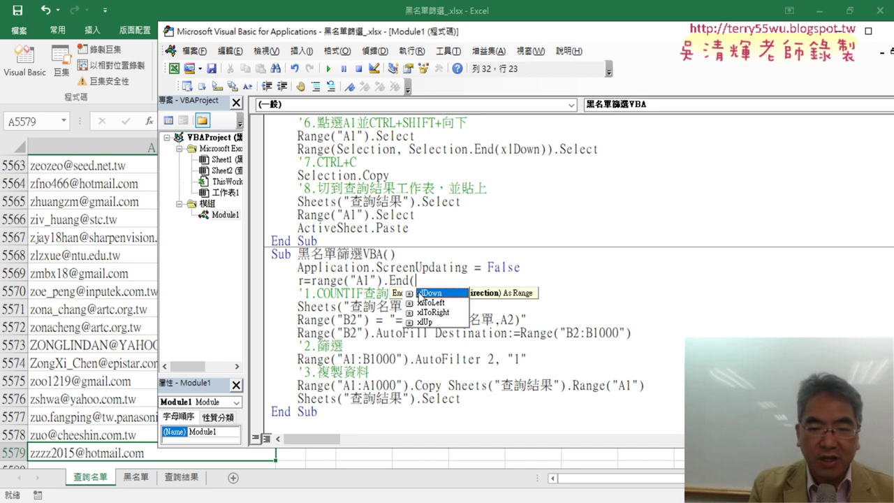
key("Tab")
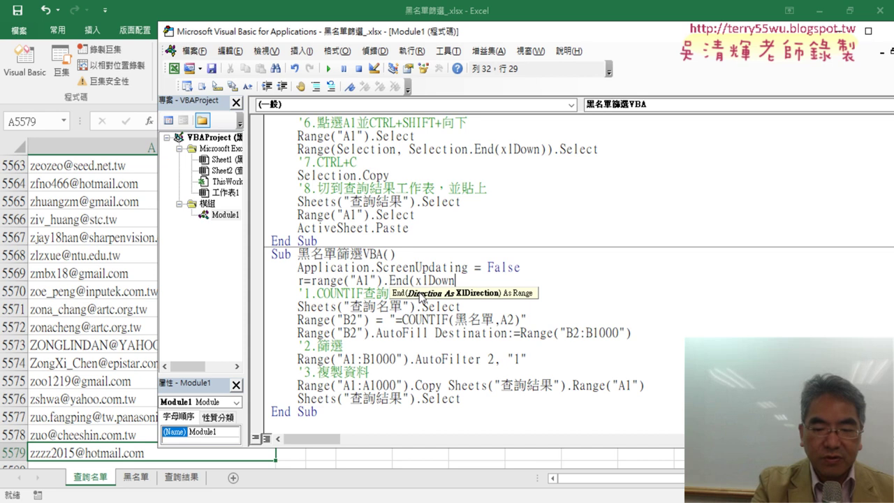
type(")")
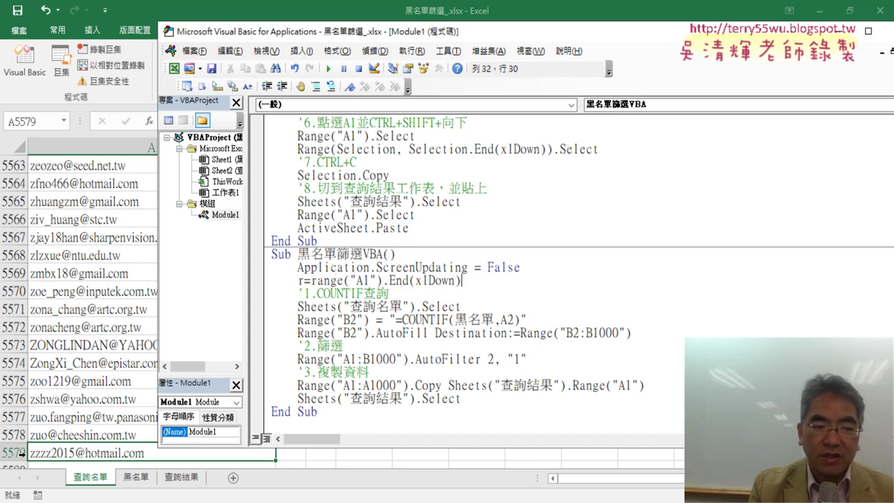
type(".")
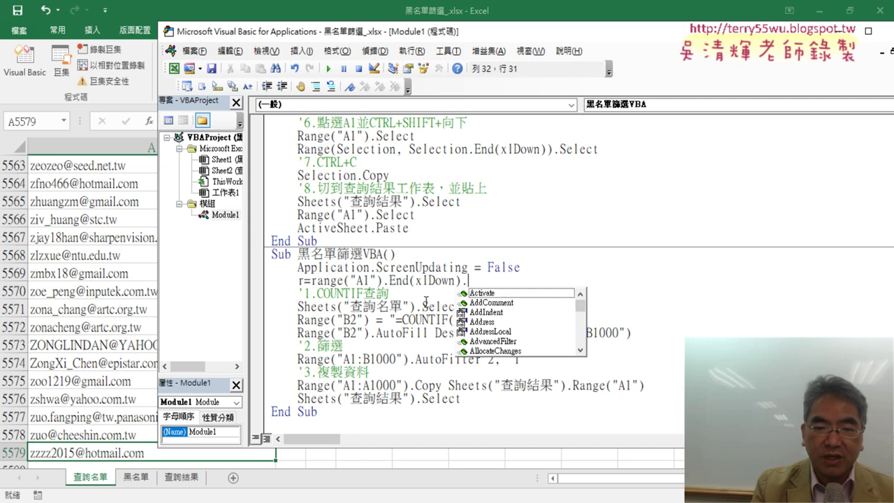
type("row")
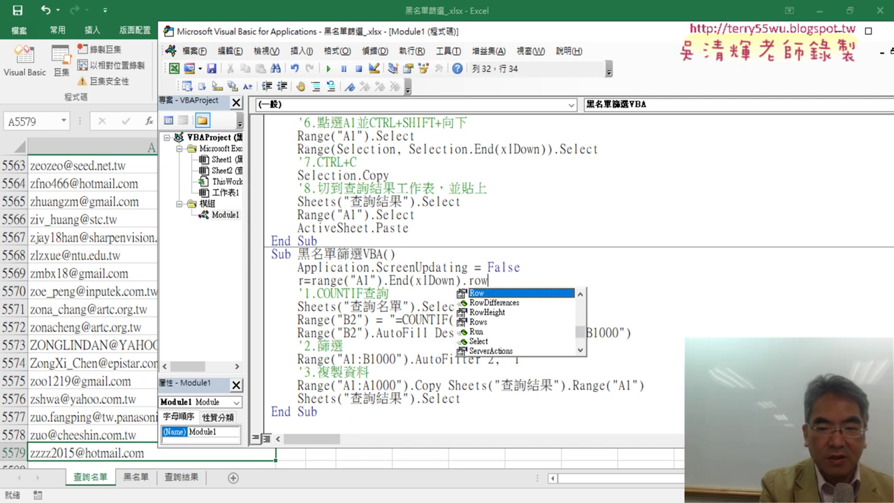
key("Down")
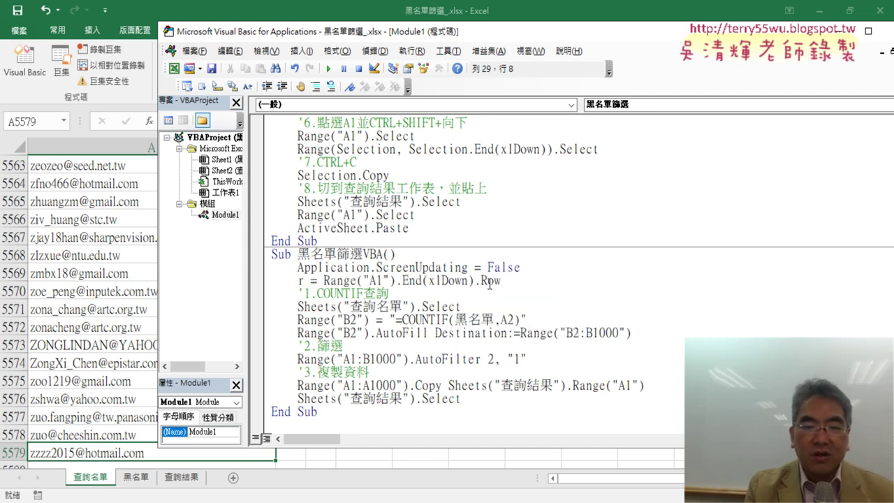
left_click_drag(501, 280, 322, 280)
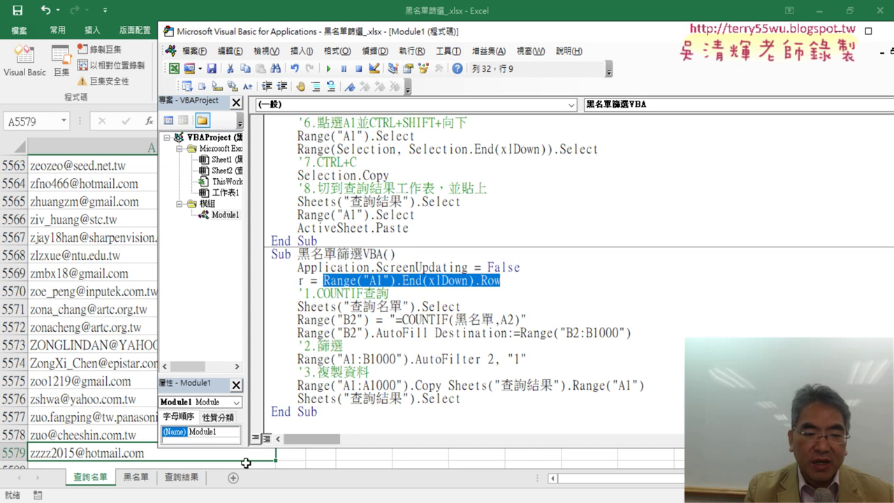
Switch between the two sheets, reopen the code, and select Range("A1") in the r line
left_click(183, 478)
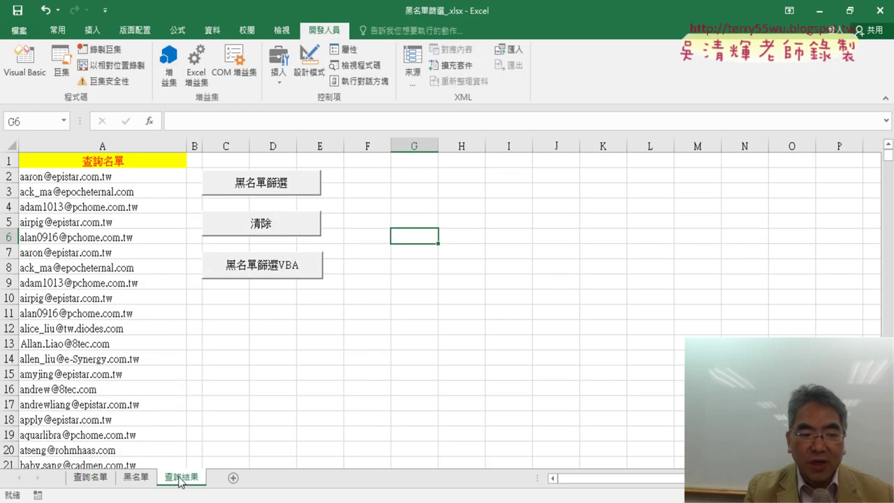
left_click(98, 482)
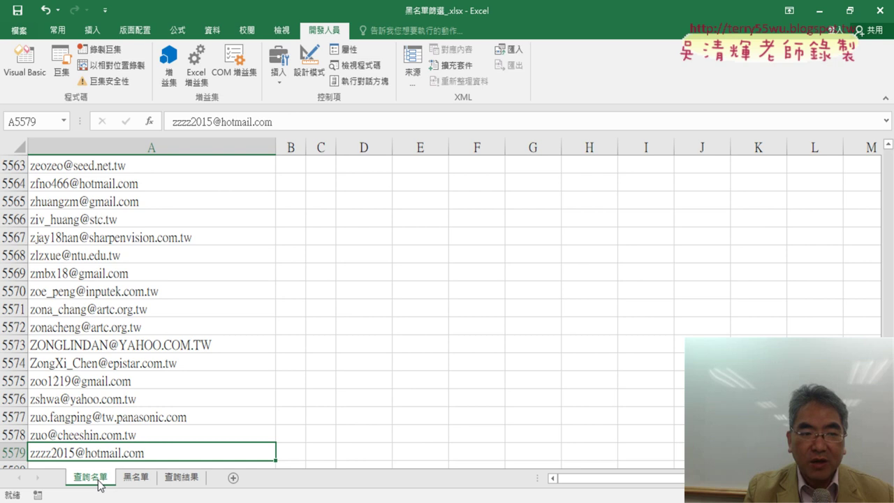
left_click(179, 481)
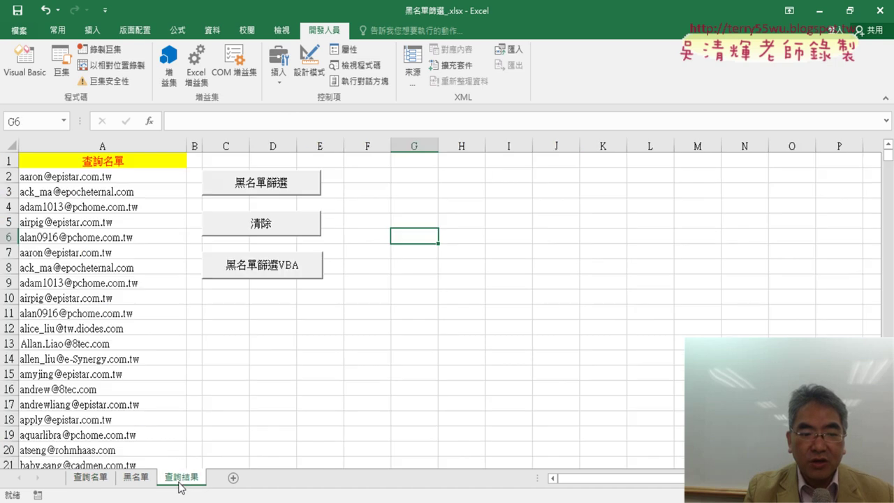
left_click(33, 77)
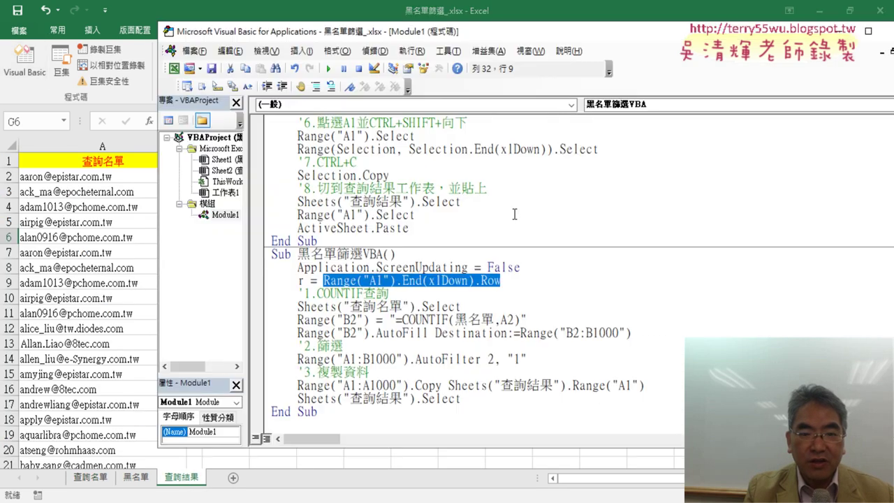
left_click(325, 281)
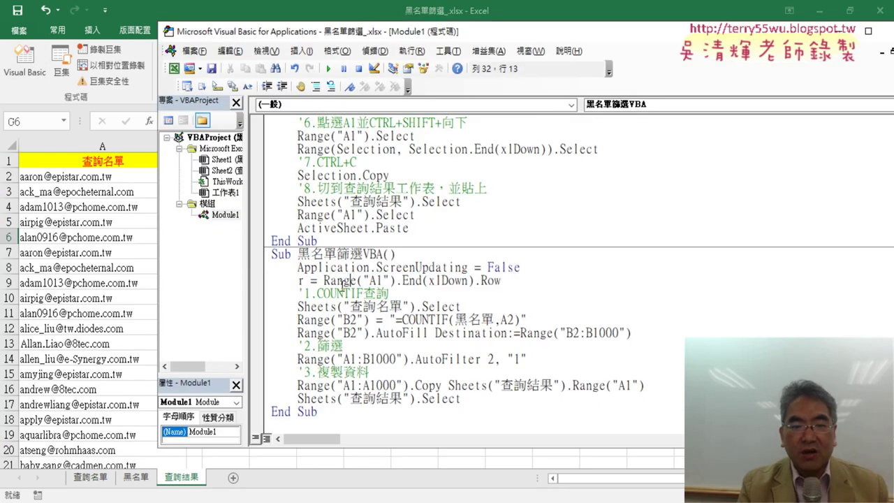
left_click_drag(325, 281, 397, 281)
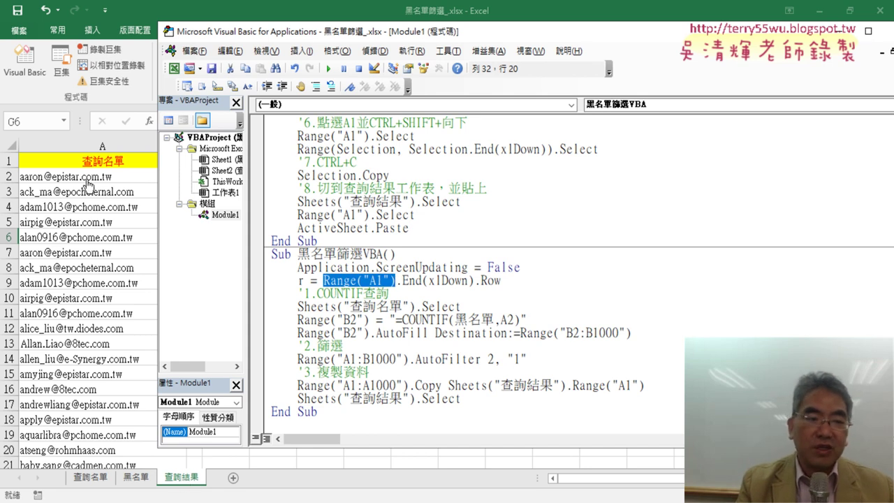
On 查詢結果, jump from A1 to the last filled cell A28, then reopen the editor
left_click(186, 482)
left_click(145, 163)
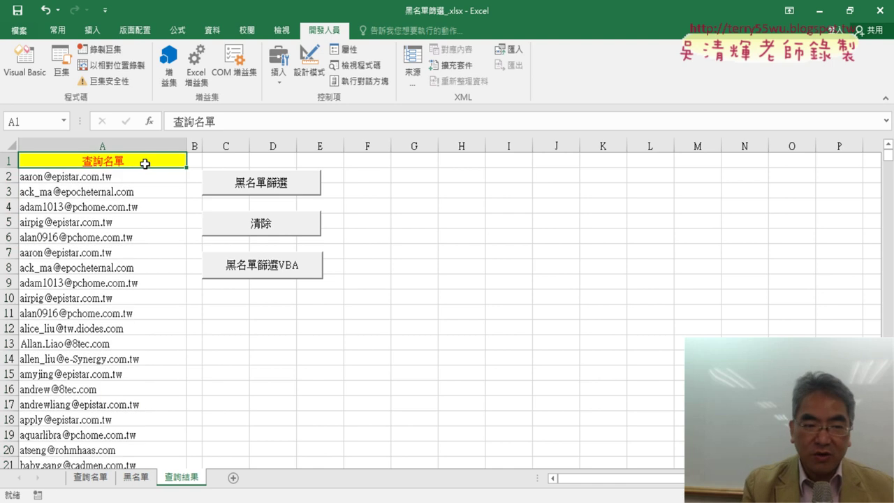
key("ctrl+Down")
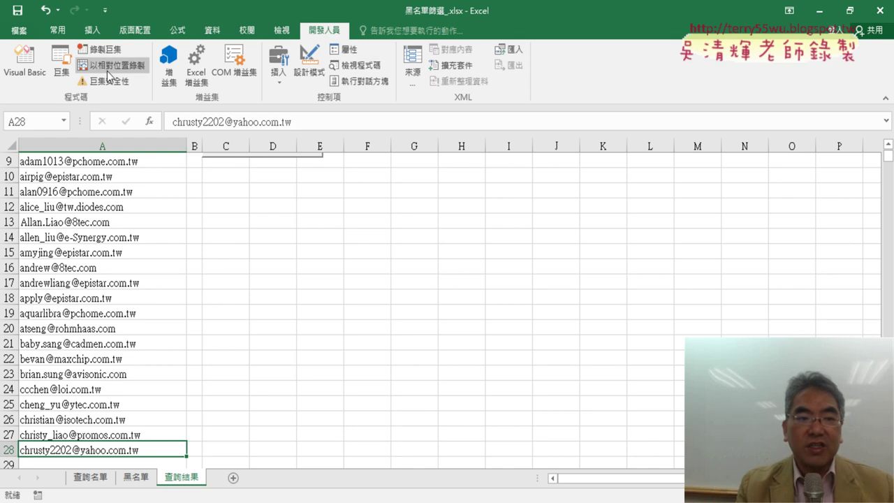
left_click(24, 62)
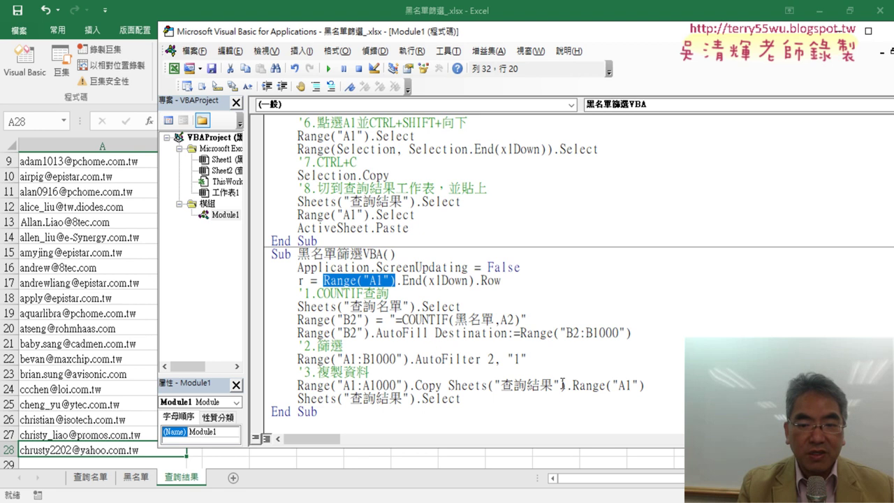
Prefix the r line with Sheets("查詢名單"). by pasting and renaming the Copy line's sheet reference
left_click_drag(572, 385, 460, 385)
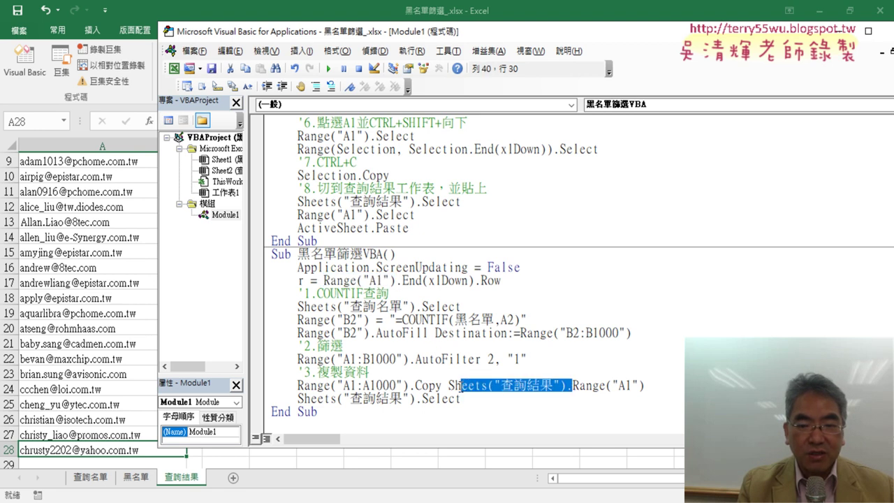
left_click(323, 280)
type("Sheets(\"查詢結果\").")
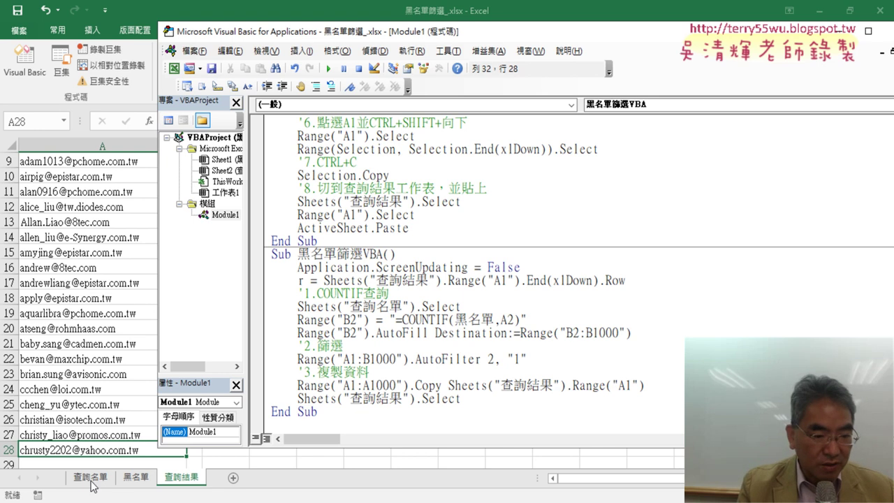
left_click_drag(403, 283, 427, 285)
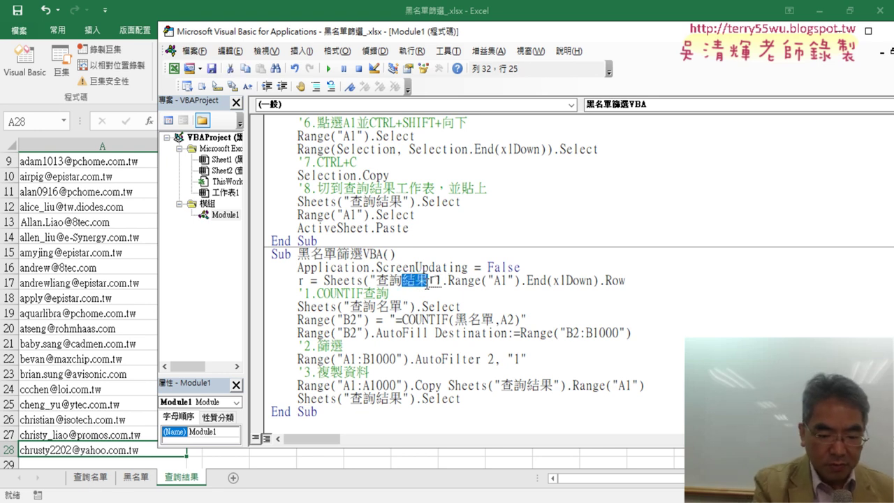
type("ㄇㄧㄥ名")
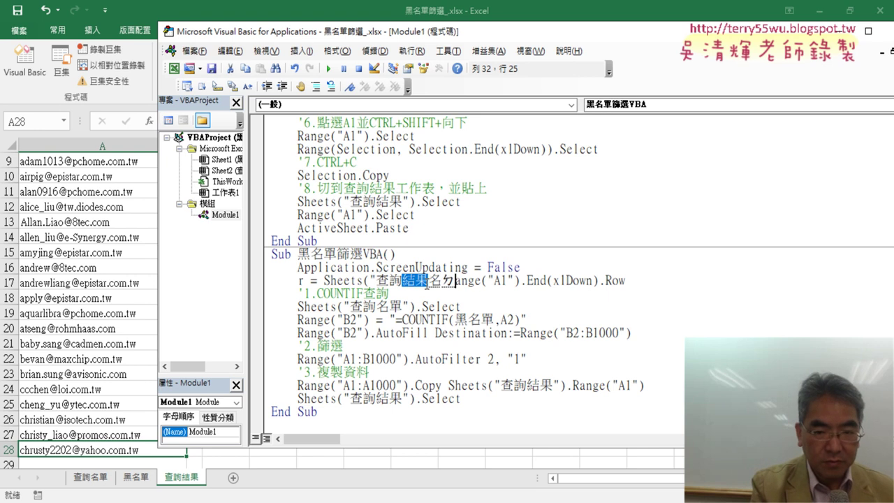
type("單")
key("Return")
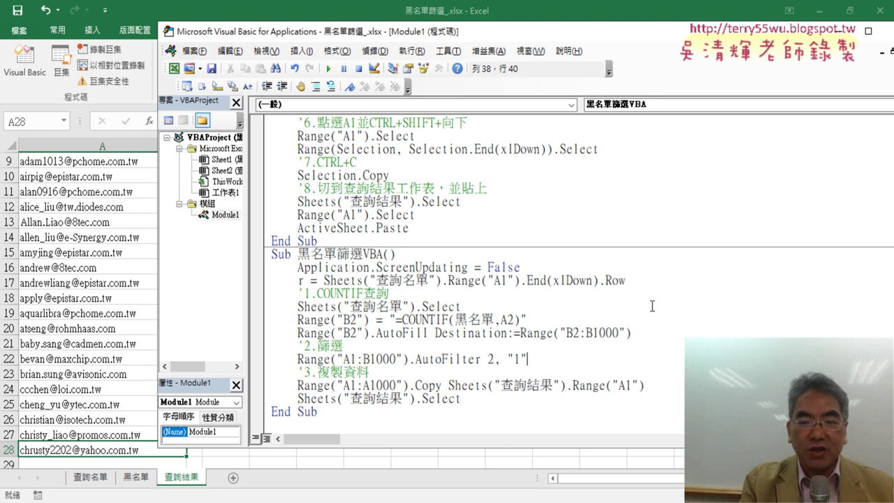
Review the r line, then delete the fixed 1000 from the AutoFill range, leaving "B2:B"
left_click(640, 281)
left_click_drag(639, 281, 453, 281)
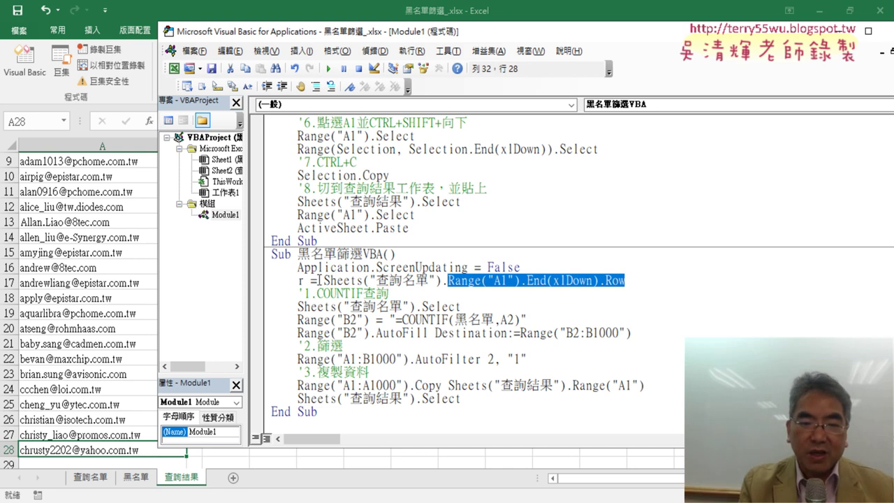
left_click(301, 281)
double_click(301, 281)
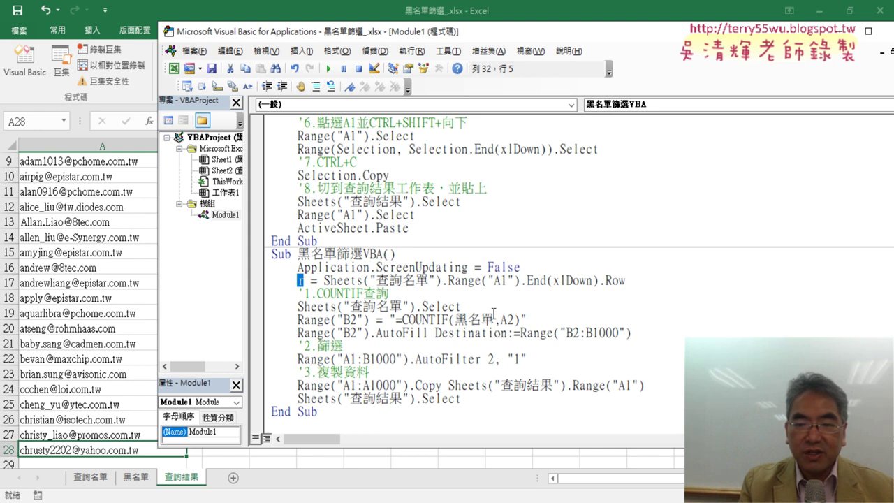
left_click_drag(594, 334, 627, 334)
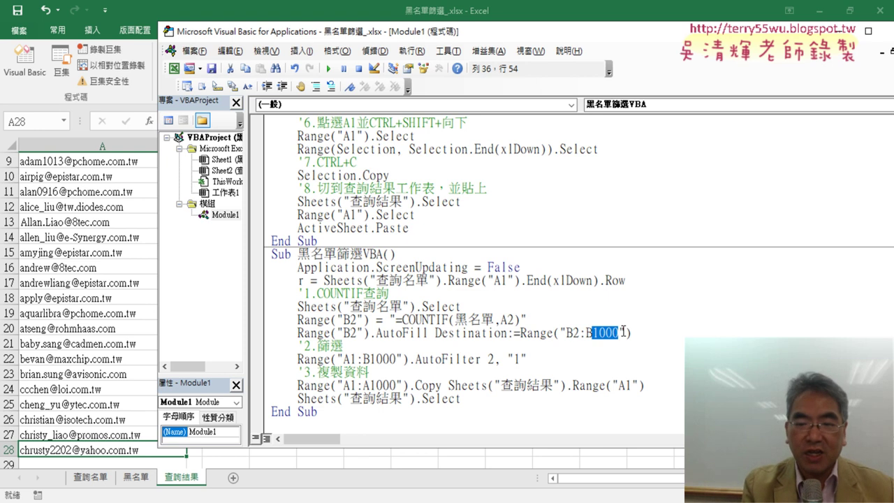
key("Delete")
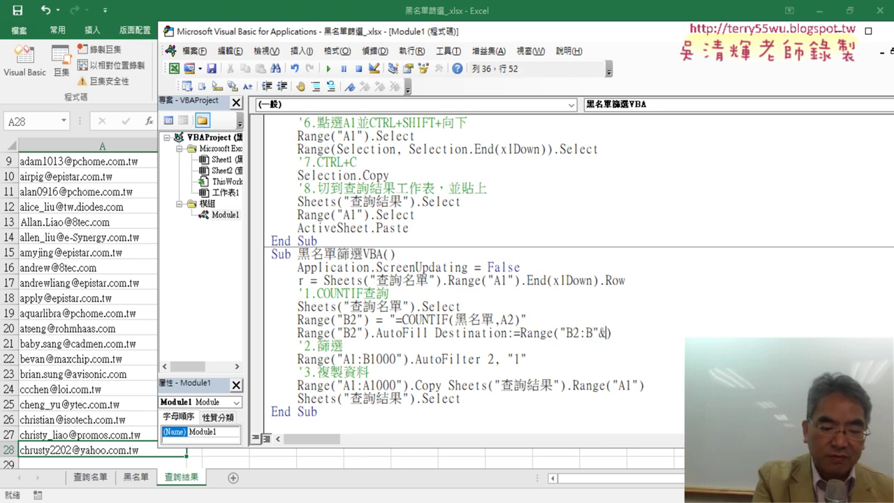
Make the AutoFill range end at the last row as "B2:B" & r
type("&ㄜ")
key("BackSpace")
type("r")
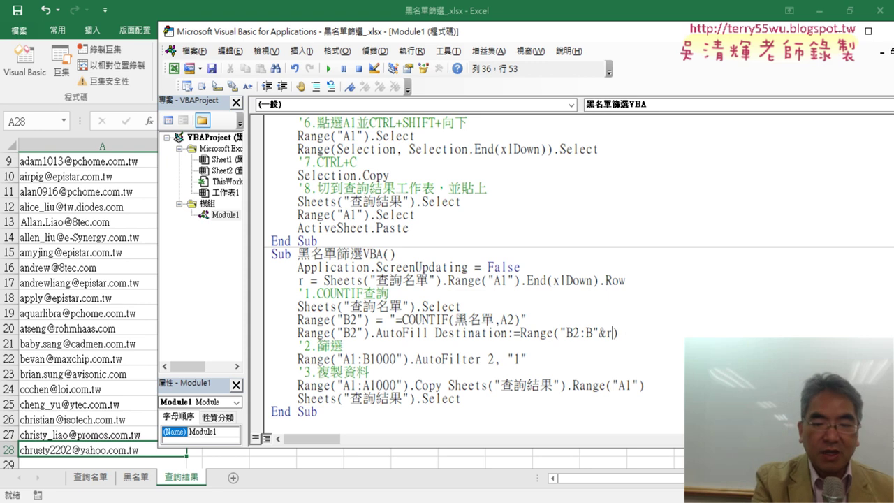
key("Left")
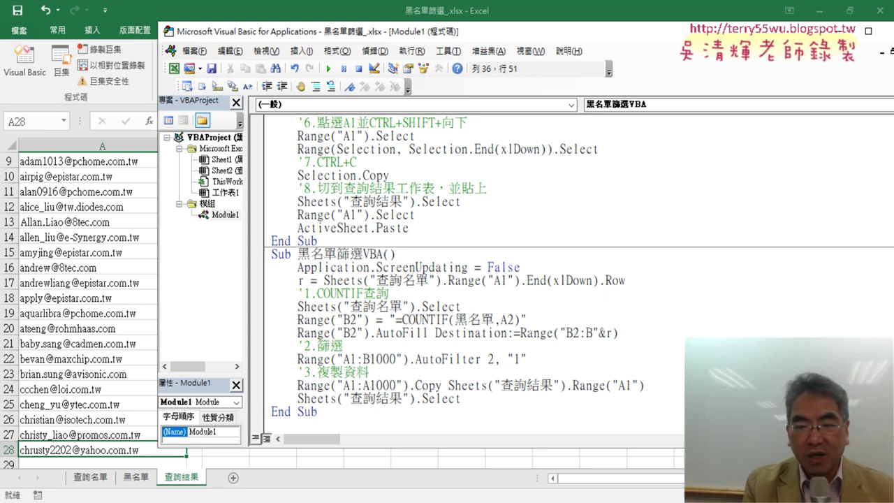
key("Down")
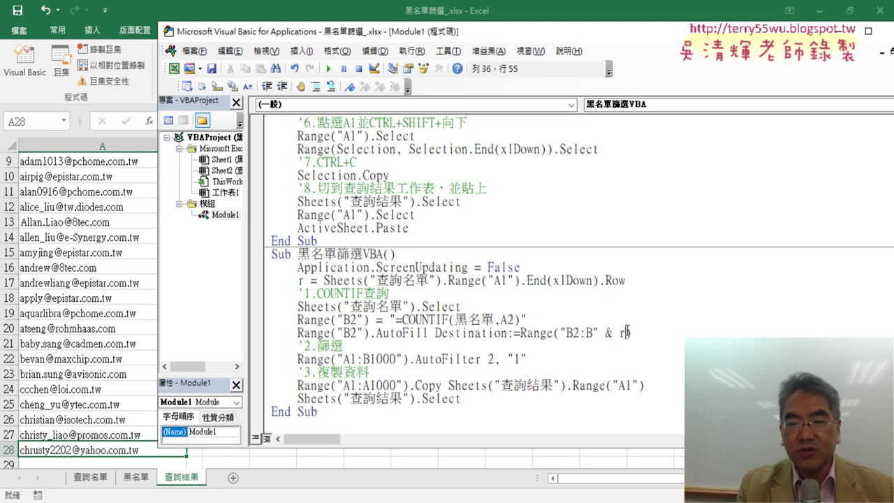
left_click_drag(626, 332, 605, 333)
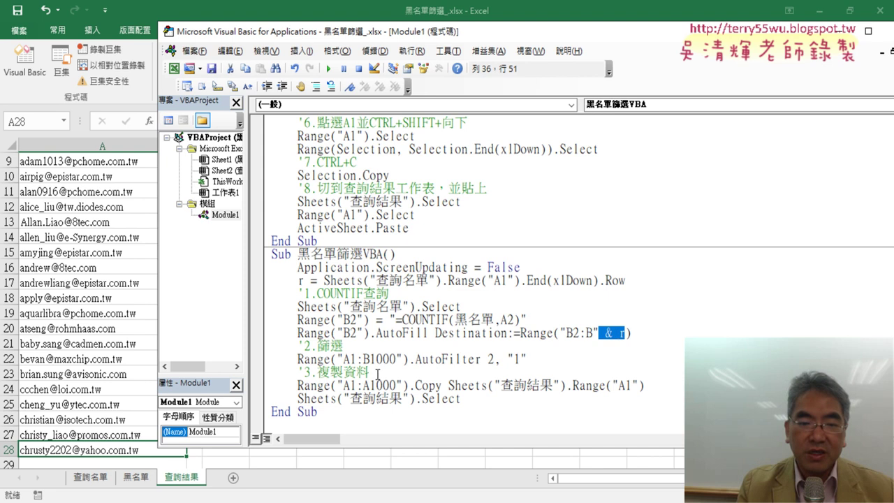
Replace the fixed 1000 in the AutoFilter range so it reads "A1:B" & r
left_click_drag(396, 359, 376, 359)
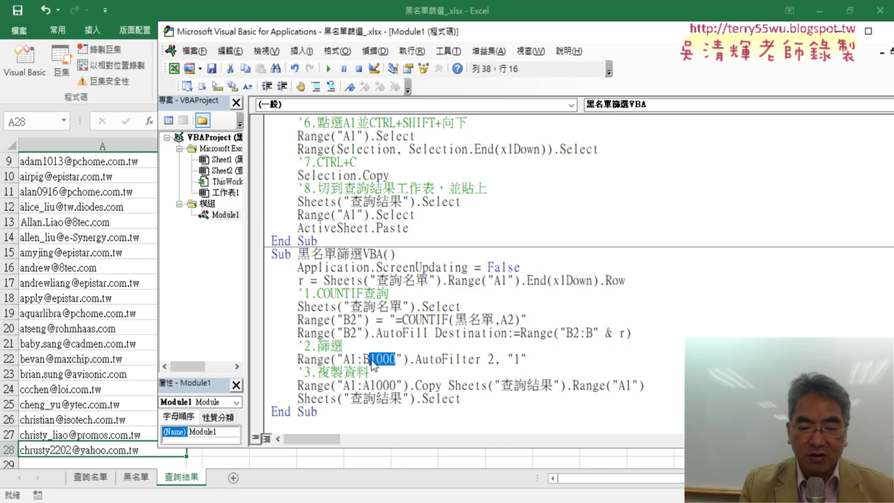
key("Delete")
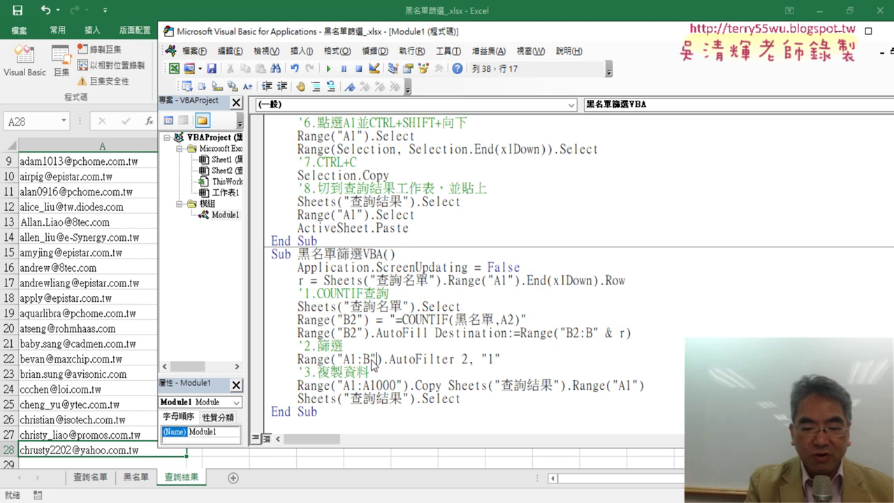
type("&r")
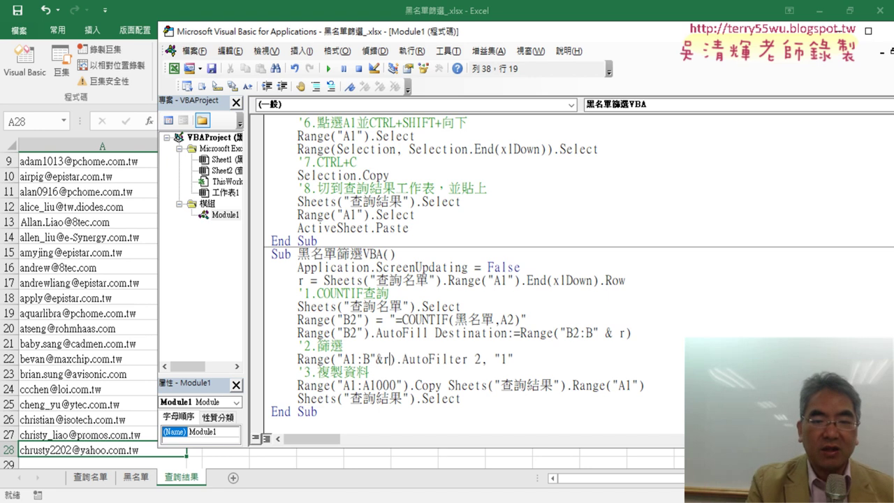
left_click(378, 359)
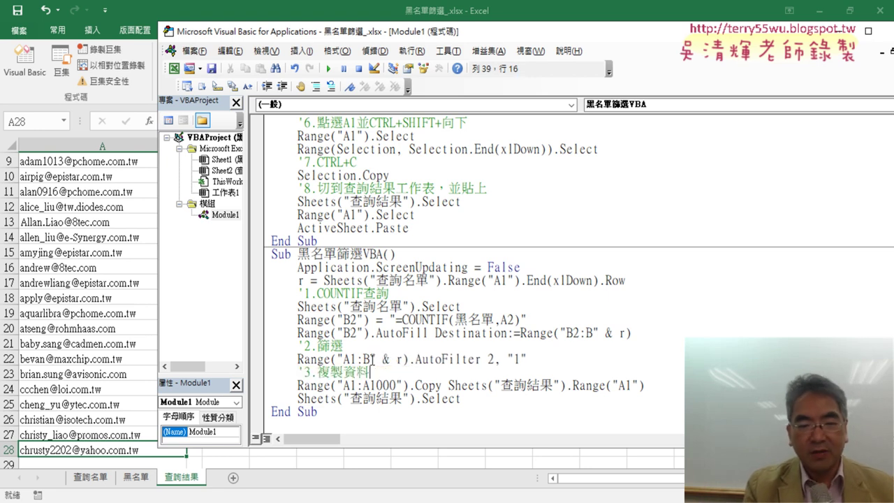
key("Down")
key("Down")
key("Home")
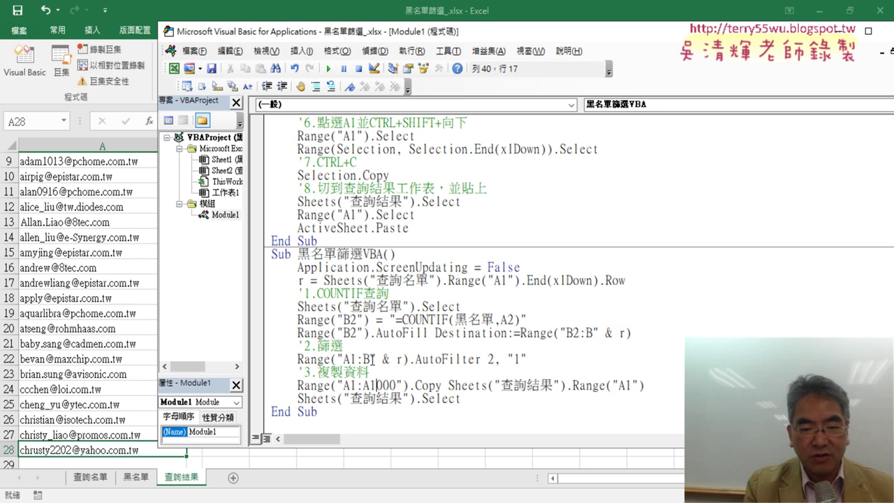
Make the Copy range end at row r instead of 1000, as "A1:A" & r
key("Delete")
key("Delete")
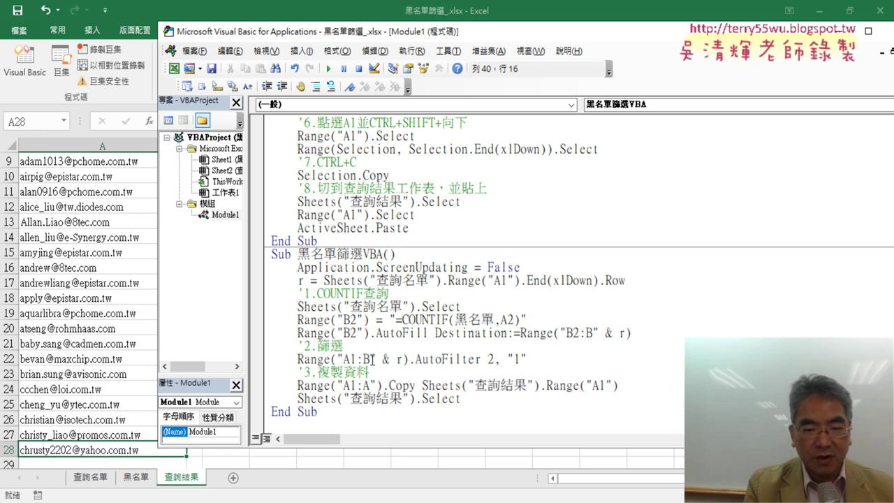
type("& ")
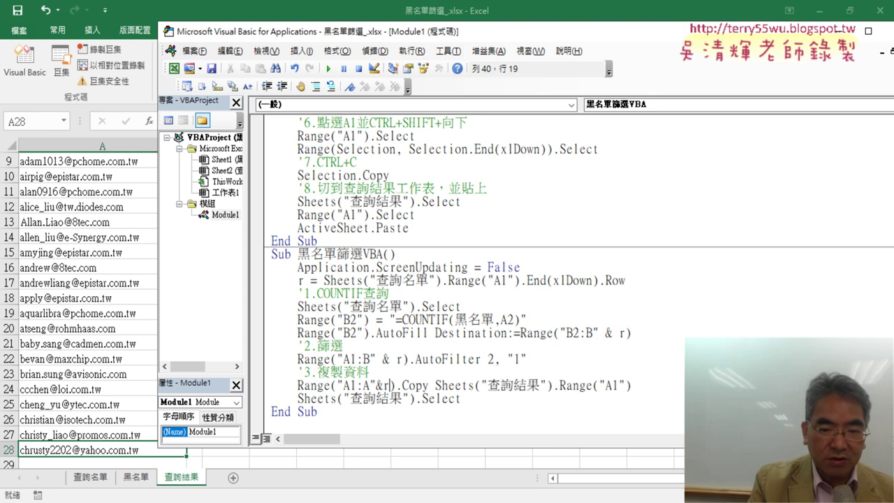
type("r")
key("Left")
key("Down")
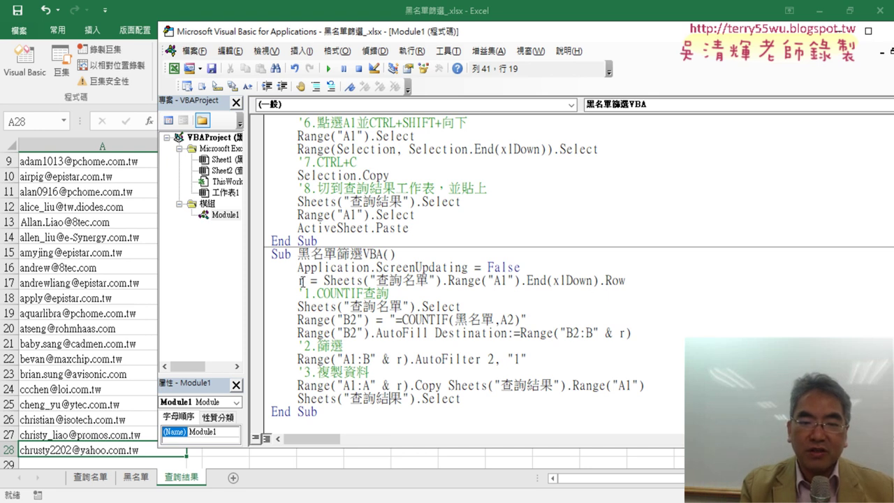
Set a breakpoint on the r = Sheets(...).Row last-row line
left_click_drag(297, 281, 627, 278)
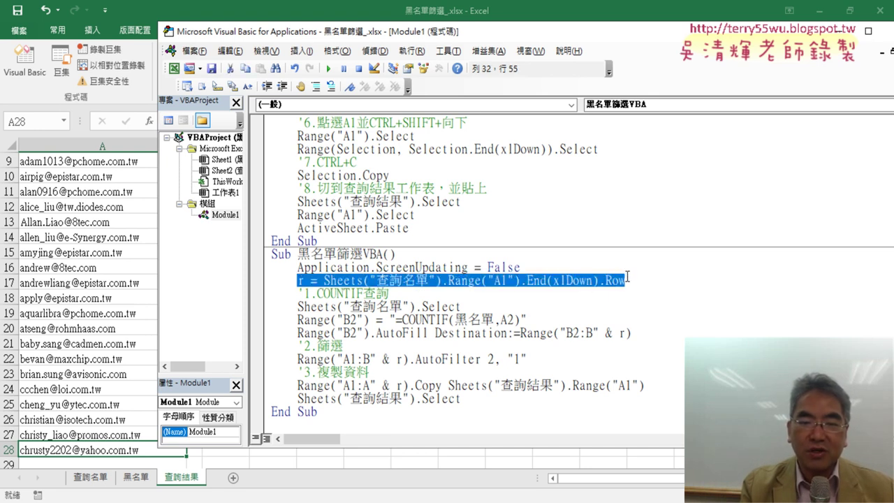
left_click(553, 280)
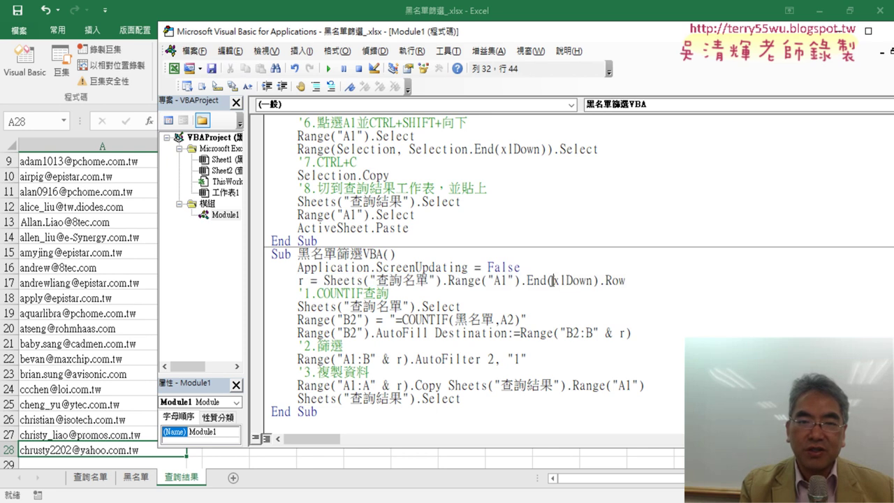
left_click(388, 55)
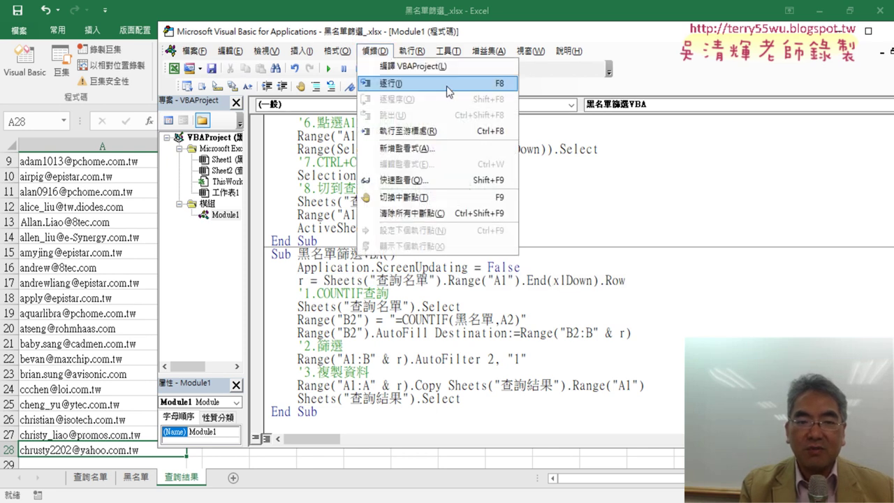
left_click(363, 281)
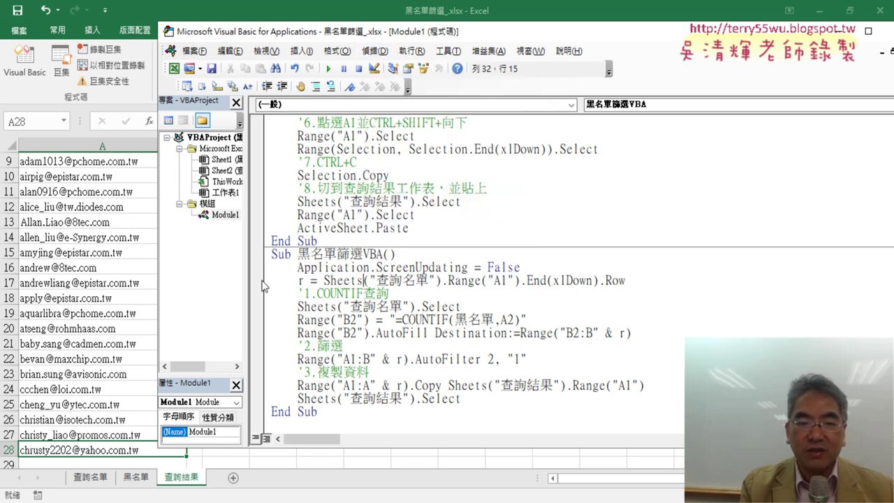
left_click(258, 281)
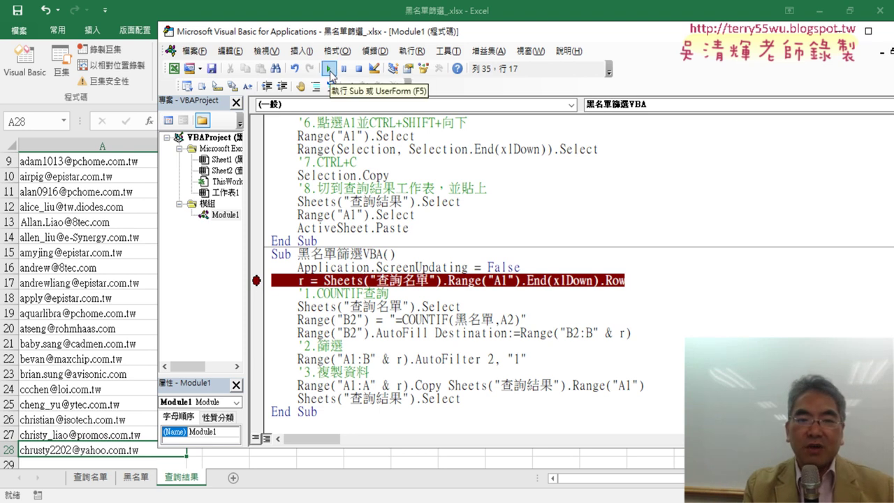
Run the macro to the breakpoint and step once so r evaluates to 5579
left_click(328, 70)
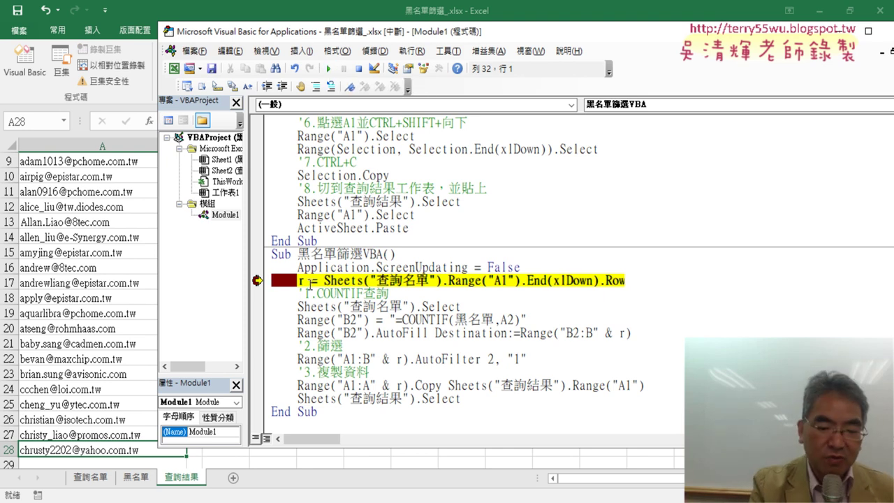
key("F8")
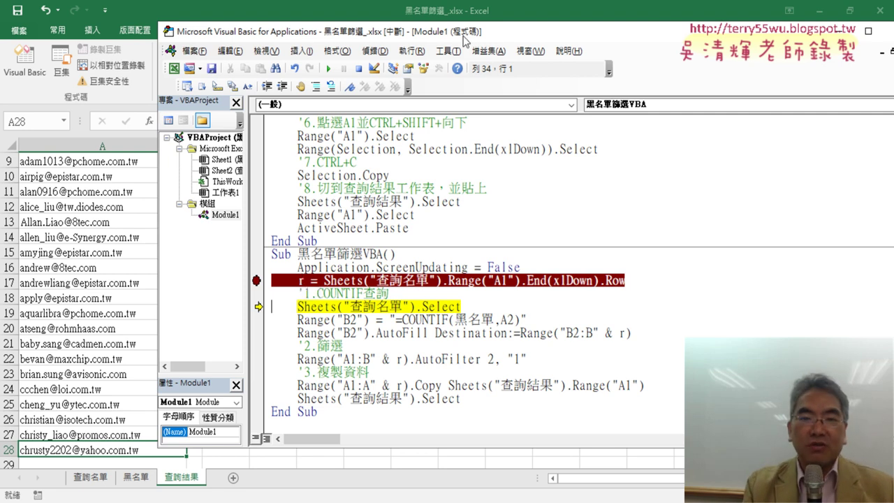
left_click_drag(467, 32, 645, 40)
Let the paused macro continue running to completion
left_click(276, 285)
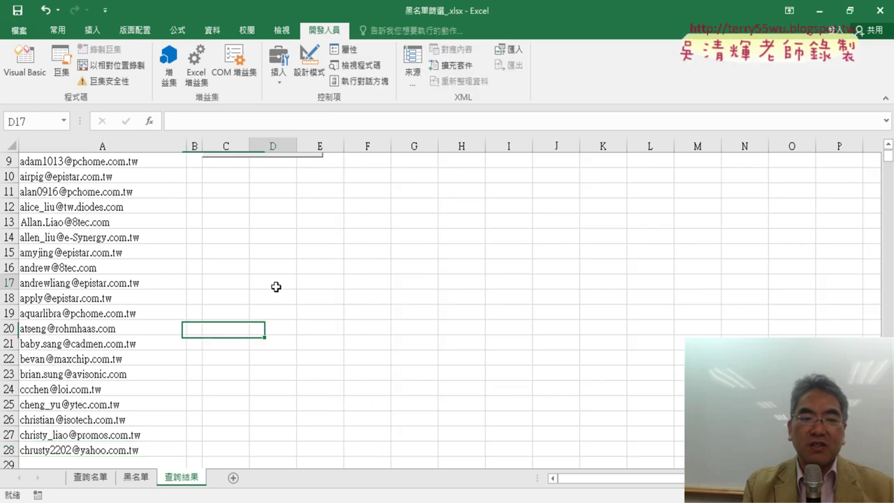
left_click(28, 66)
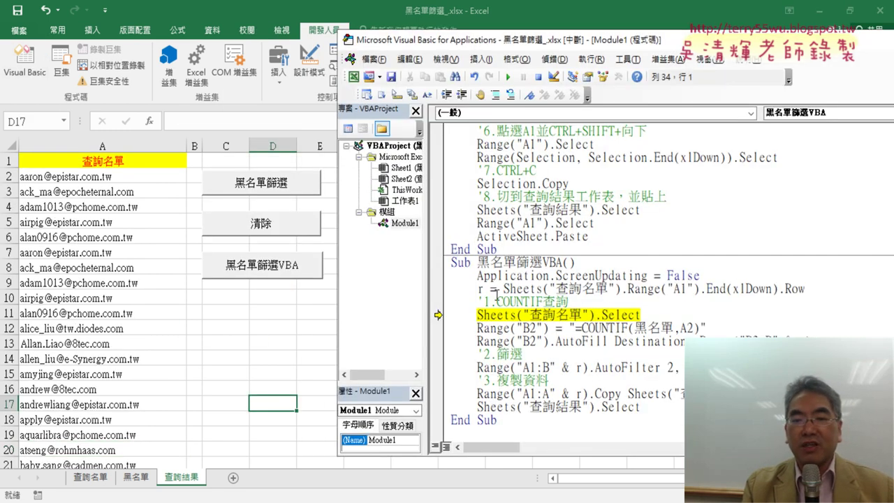
mouse_move(480, 289)
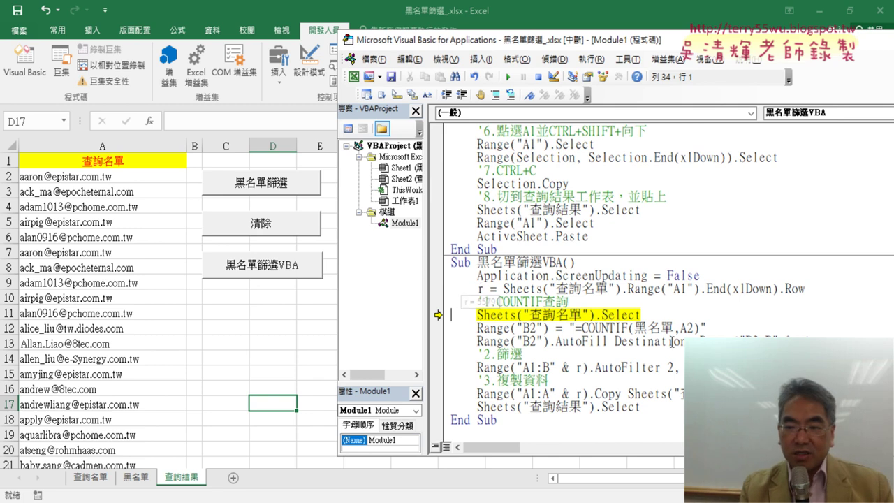
left_click(514, 78)
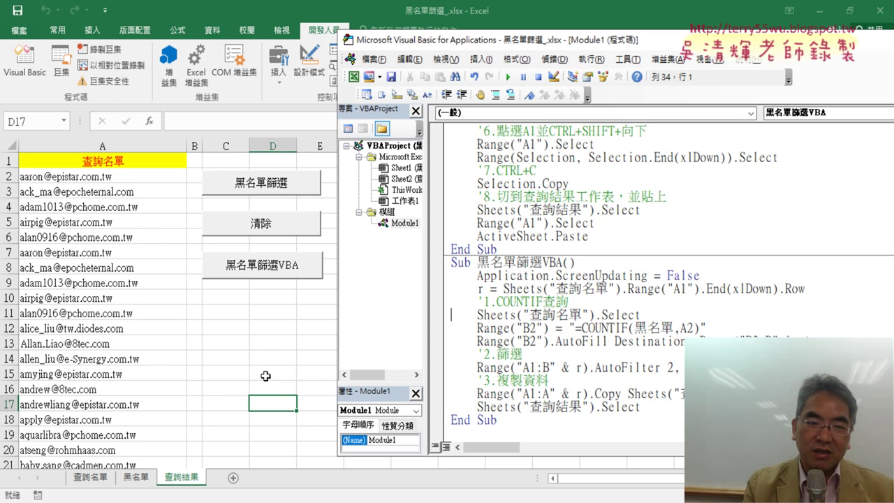
Clear the results, rerun 黑名單篩選VBA, then clear column A again
left_click(259, 343)
left_click(261, 220)
left_click(260, 269)
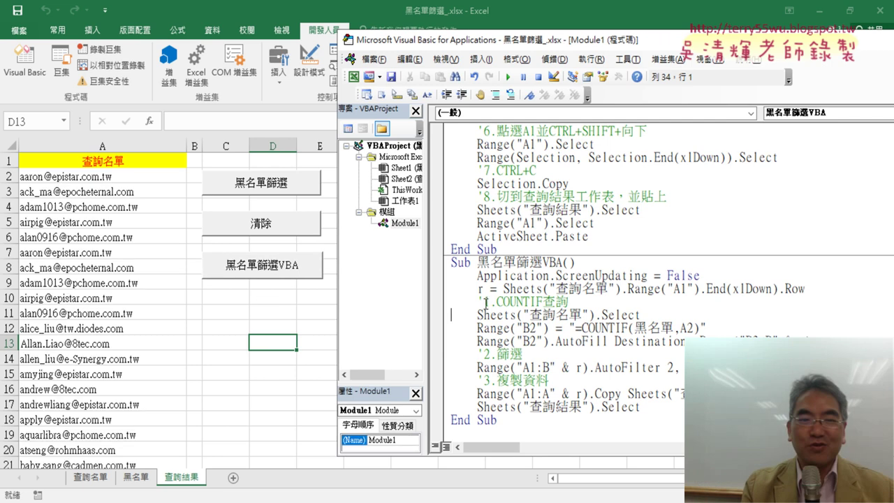
left_click(200, 328)
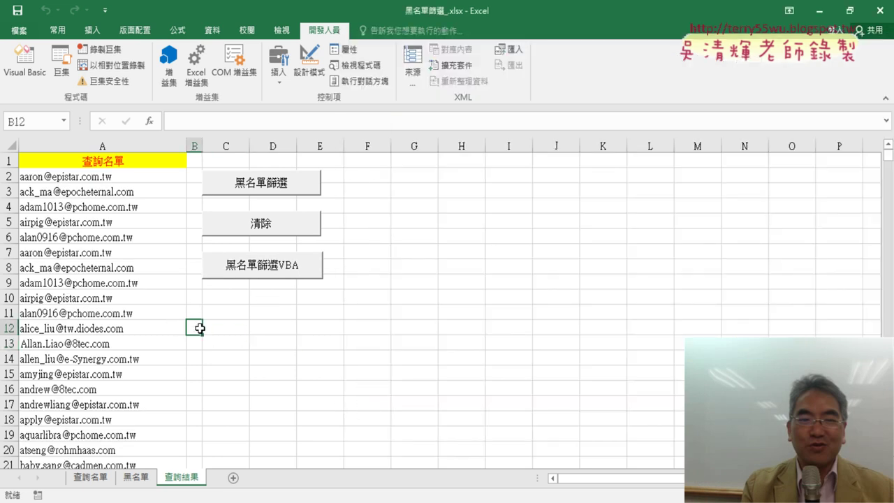
left_click(271, 220)
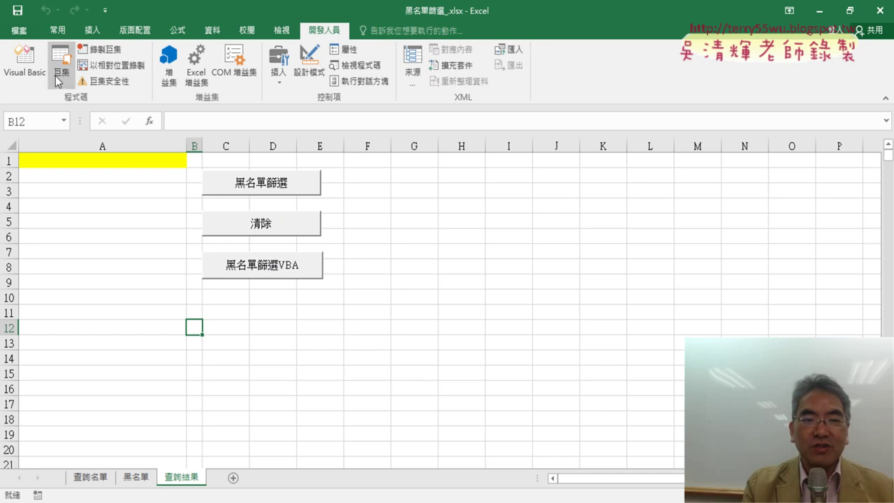
Show the fixed 1000 end row in the old Sub 黑名單篩選 range
left_click(28, 70)
scroll(611, 316, "up", 2)
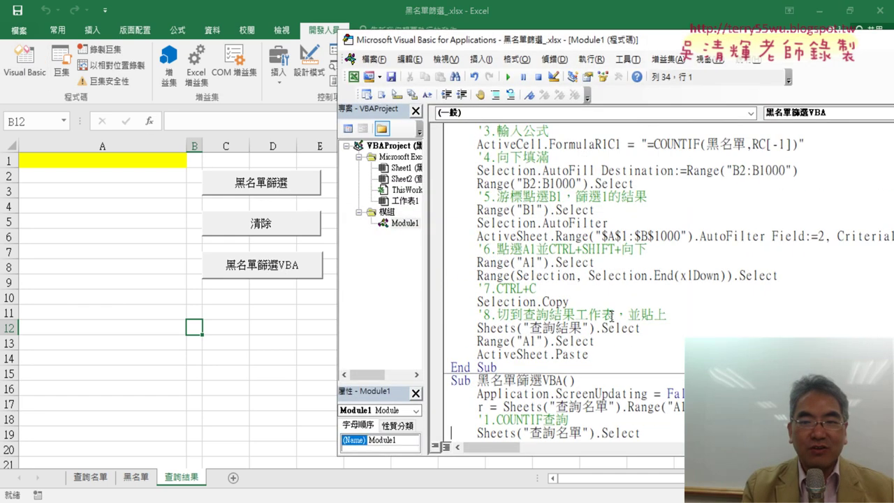
scroll(612, 316, "up", 1)
left_click_drag(627, 45, 436, 38)
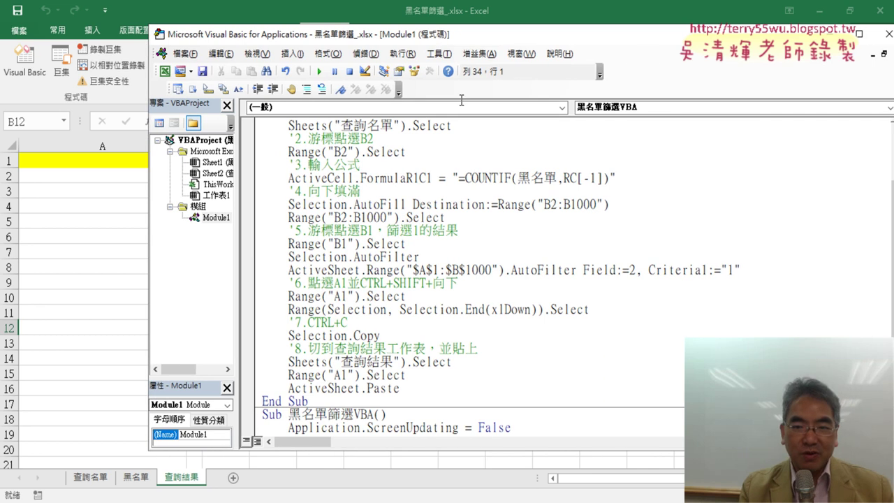
scroll(460, 177, "up", 1)
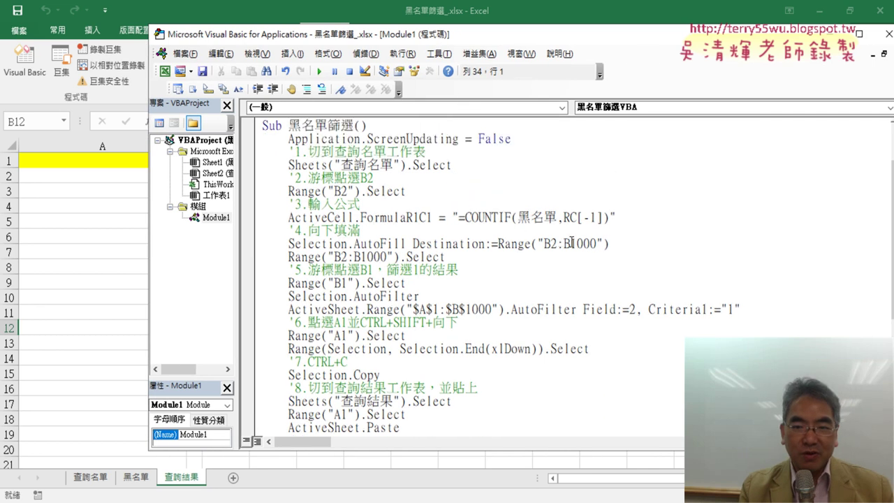
left_click_drag(572, 244, 600, 241)
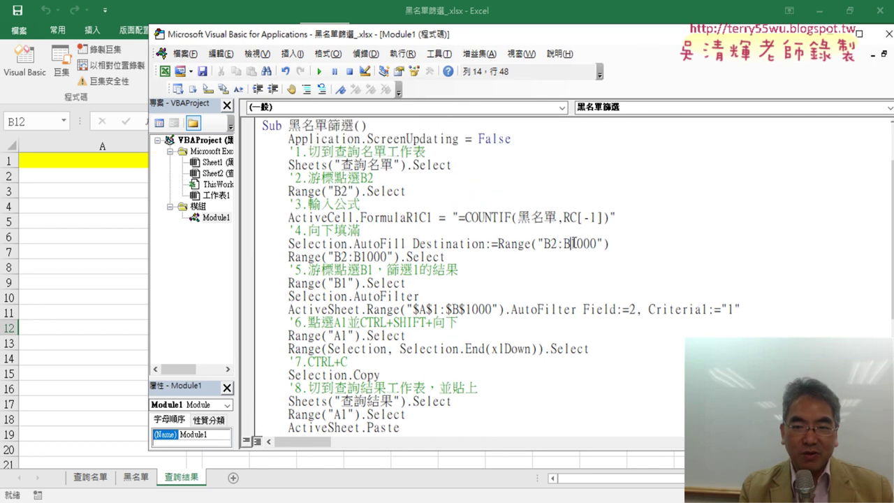
left_click(478, 310)
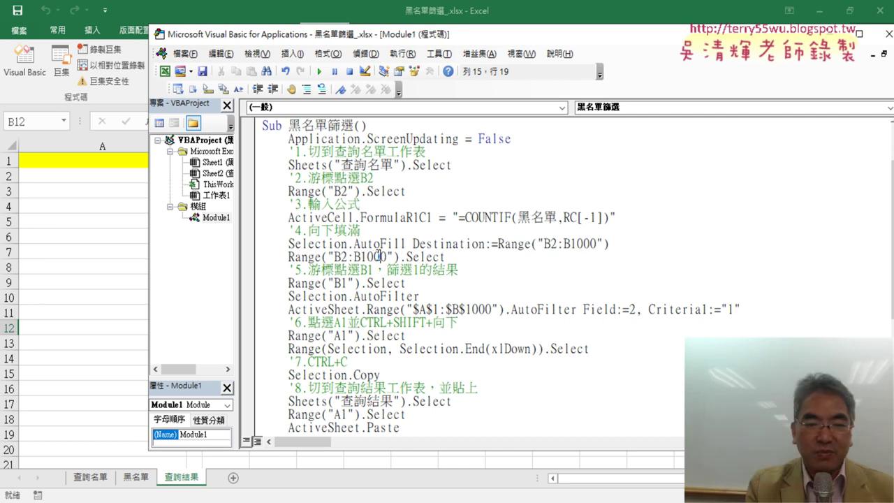
Highlight Range("A1").End(xlDown).Row in Sub 黑名單篩選VBA, then go to the Google Docs notes
scroll(378, 256, "down", 1)
scroll(424, 307, "down", 4)
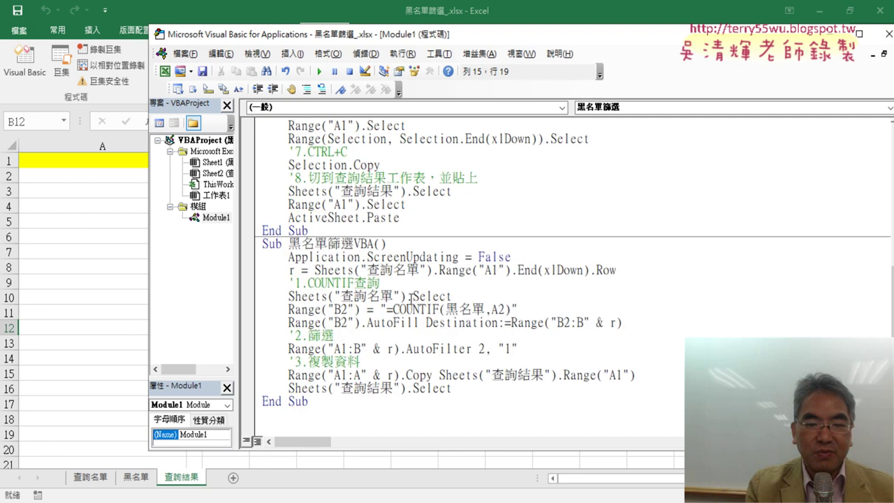
left_click_drag(637, 272, 443, 274)
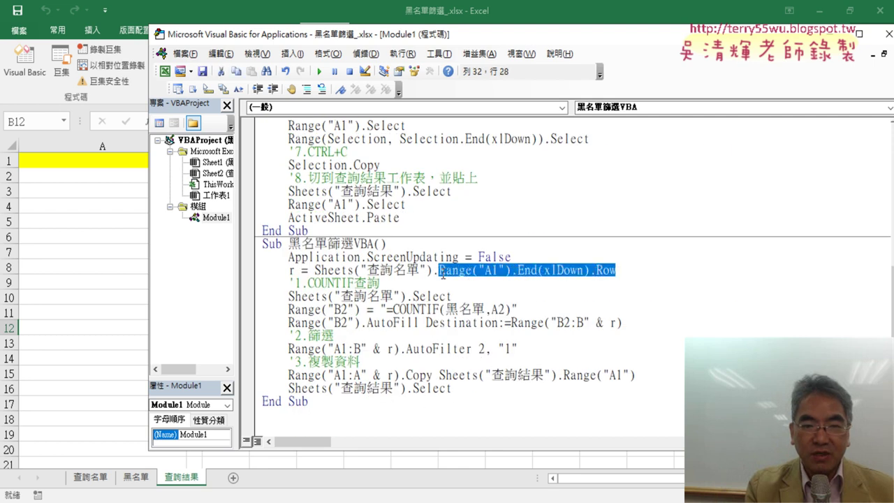
key("alt+Tab")
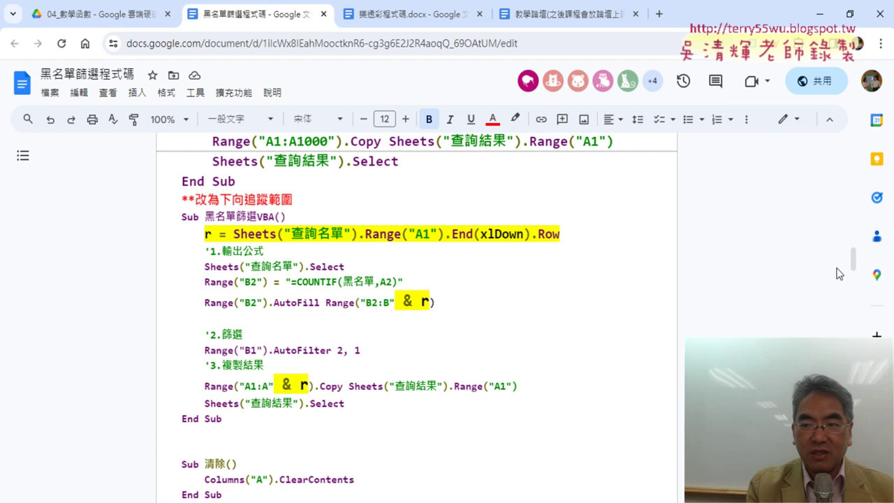
Select Row in the highlighted code line, then show the EVO Class Management student screens
mouse_move(561, 235)
left_mouse_down()
mouse_move(300, 234)
mouse_move(236, 223)
mouse_move(204, 234)
left_mouse_up()
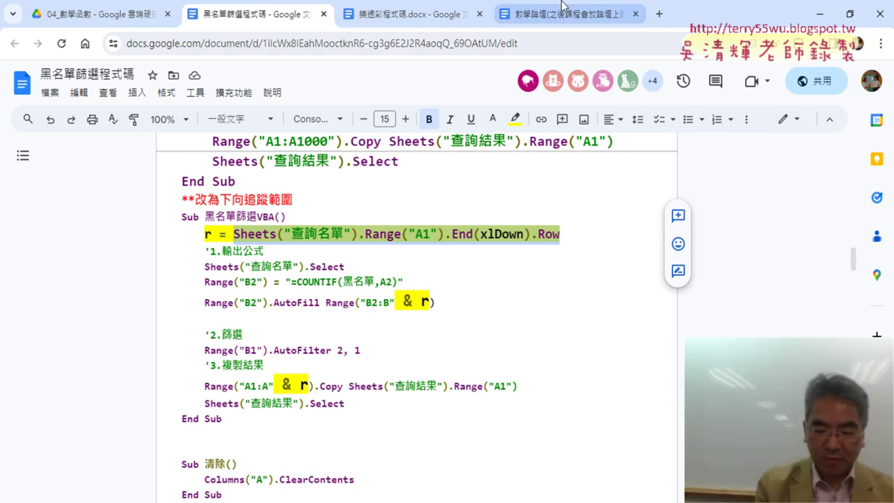
left_click(800, 38)
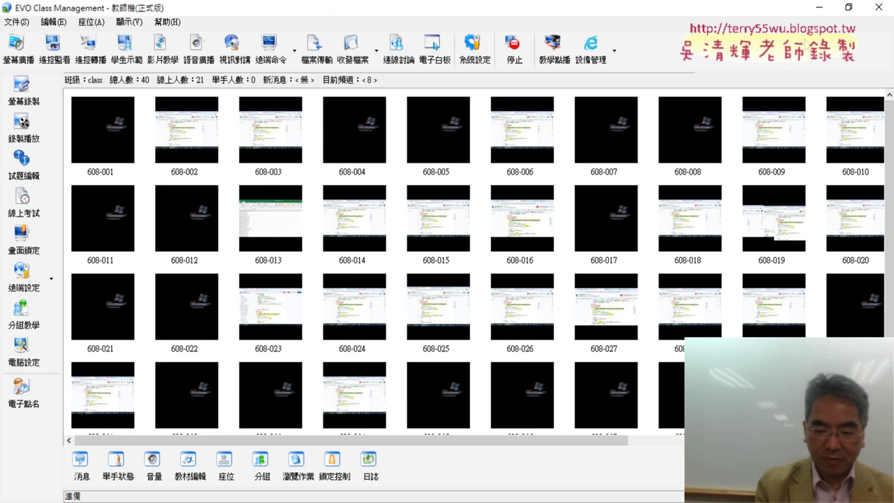